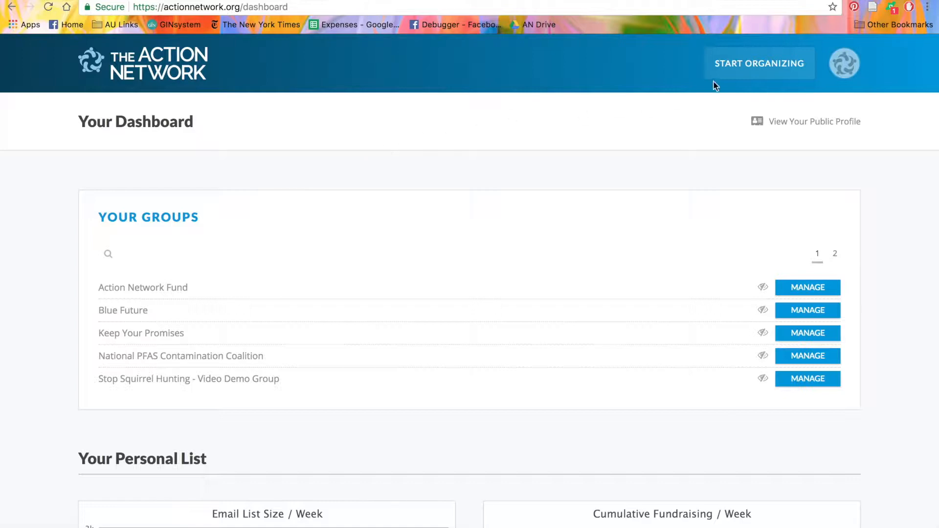
# Step: Open the email wrappers of the group Video Tutorial - Alliance for Ice Cream
pyautogui.click(723, 71)
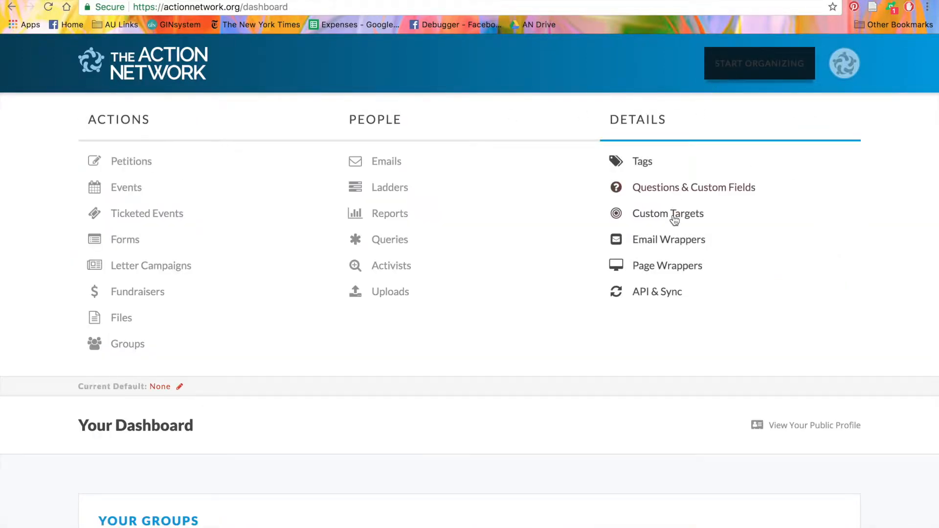
pyautogui.click(681, 242)
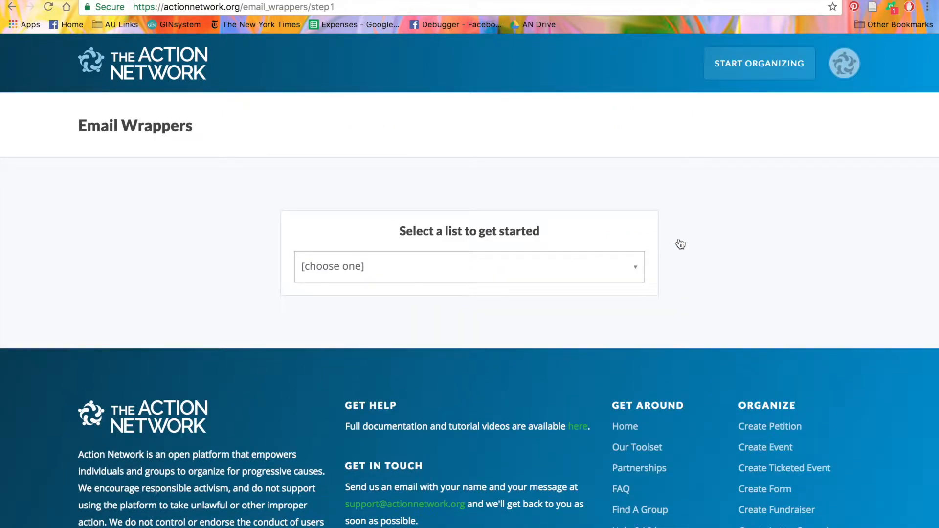
pyautogui.click(605, 274)
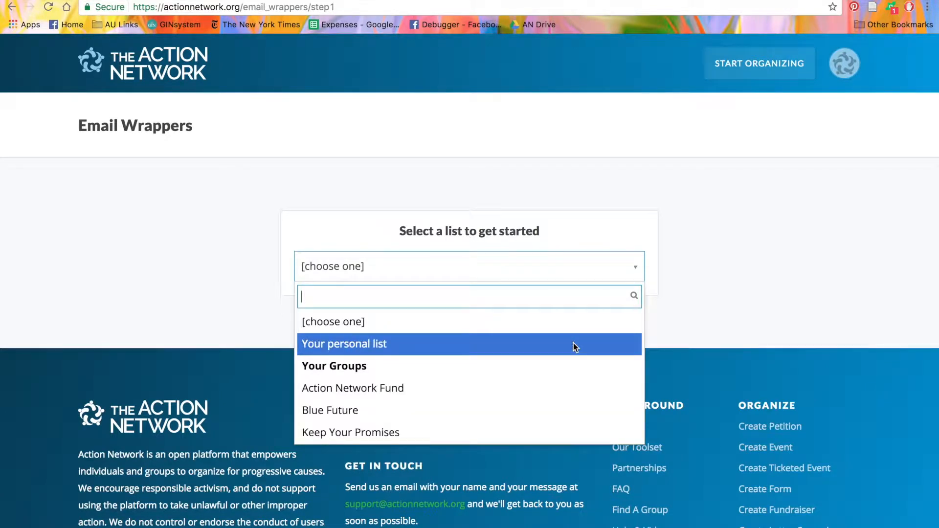
pyautogui.scroll(-5, 573, 343)
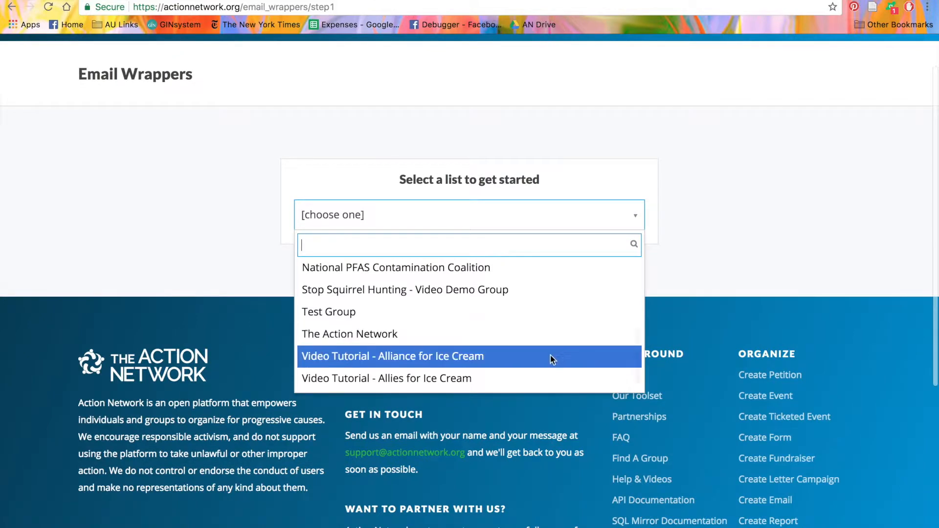
pyautogui.click(551, 356)
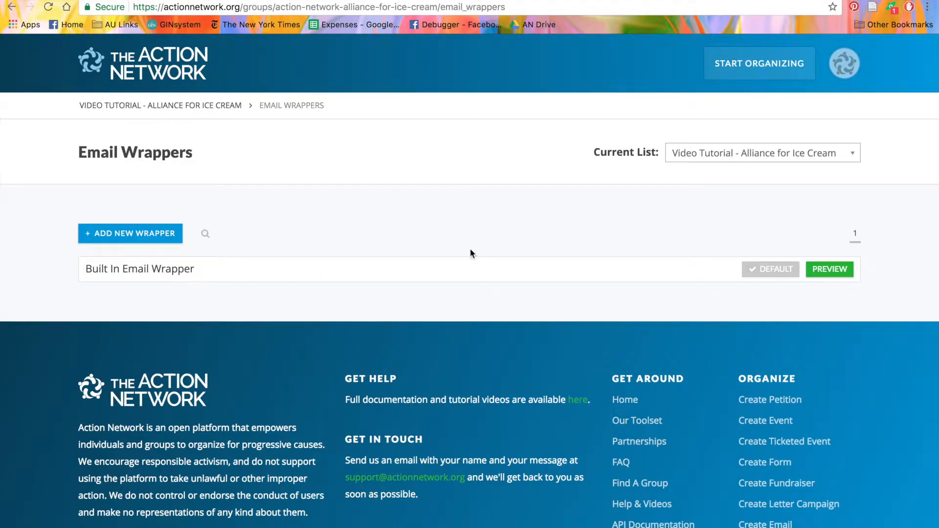
# Step: Preview the built-in email wrapper and add a new wrapper for the group
pyautogui.click(845, 272)
pyautogui.click(143, 234)
# Step: Examine the new wrapper's form, including its name, from suffix, head HTML, foot HTML and unsubscribe footer
pyautogui.scroll(-2, 145, 233)
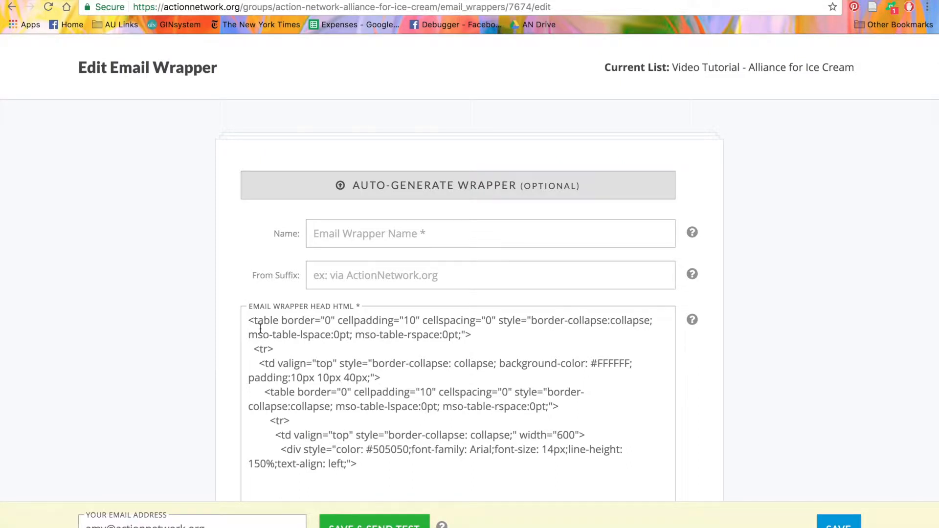
pyautogui.scroll(-3, 260, 328)
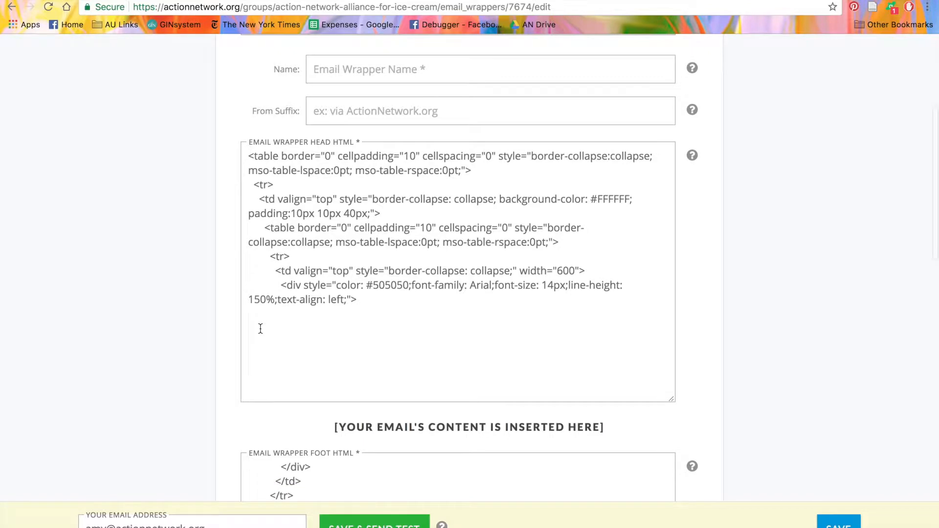
pyautogui.scroll(1, 261, 328)
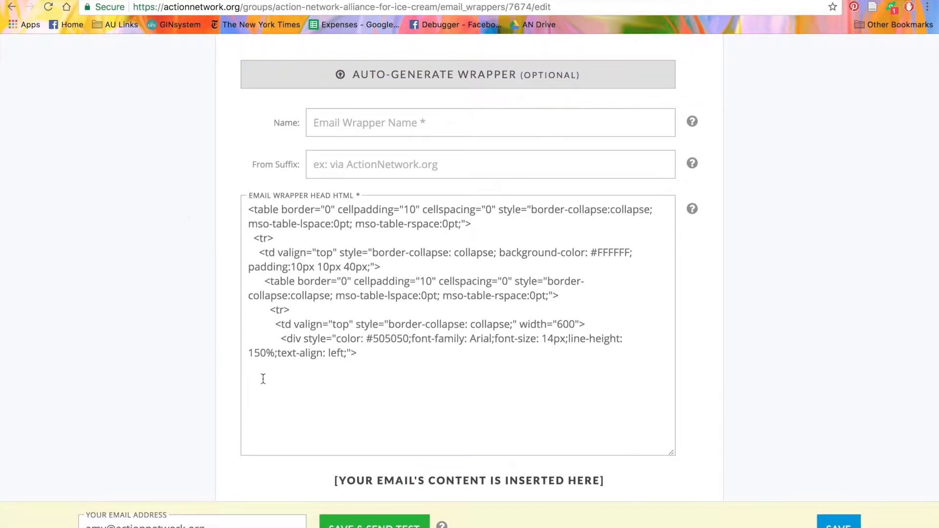
pyautogui.scroll(-6, 280, 379)
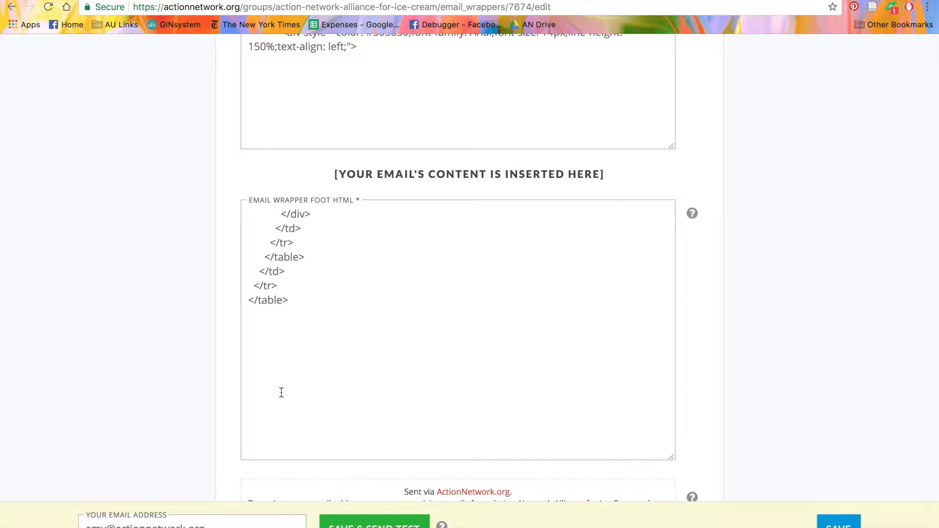
pyautogui.scroll(-3, 282, 393)
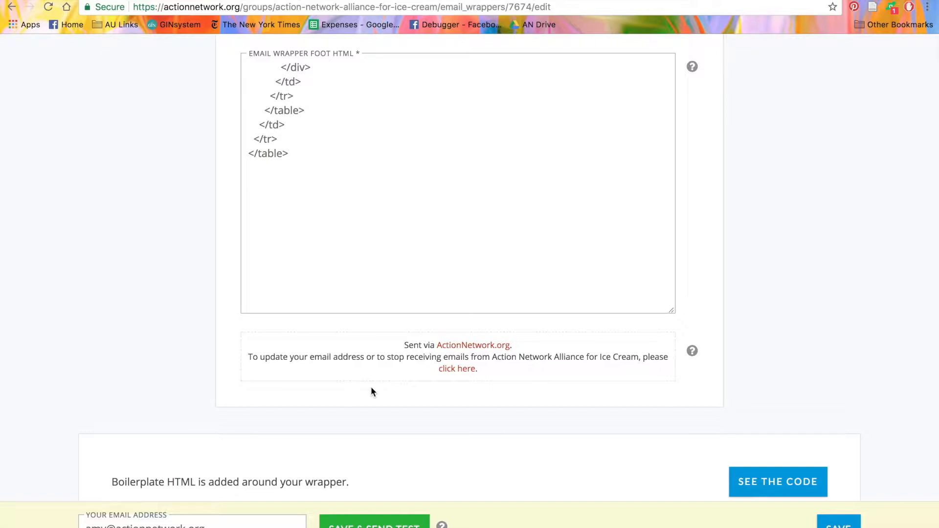
pyautogui.scroll(5, 371, 386)
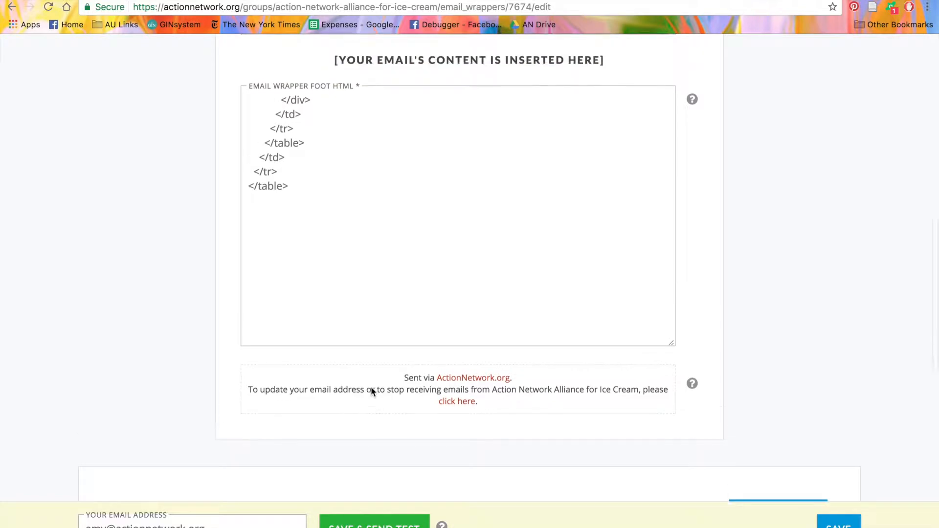
pyautogui.scroll(1, 371, 386)
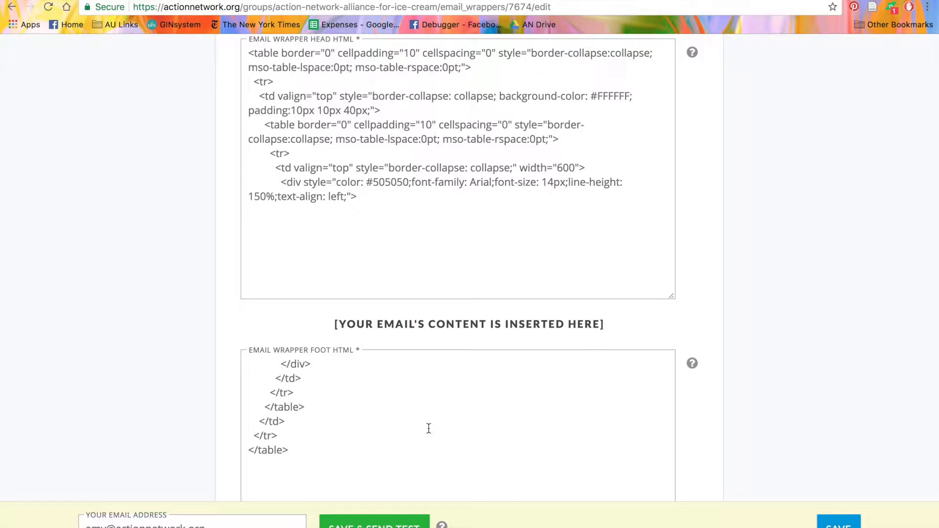
pyautogui.scroll(7, 429, 428)
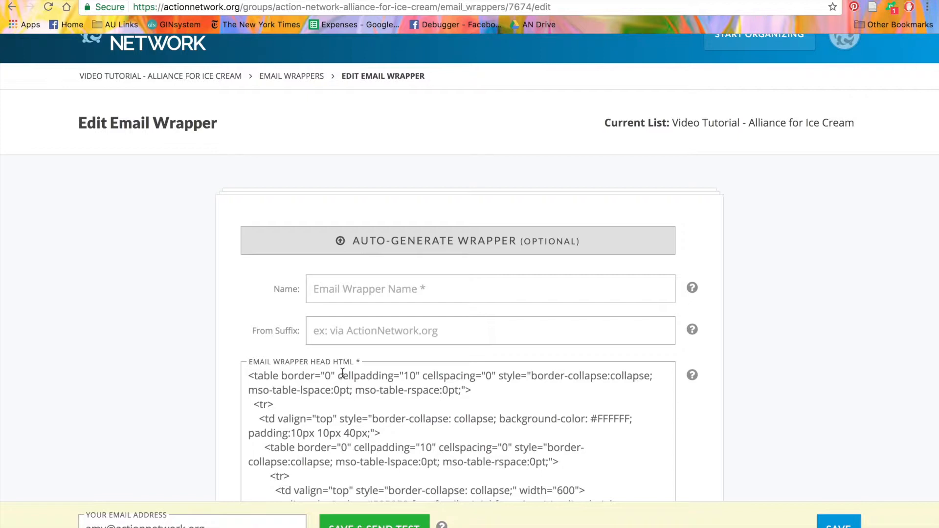
# Step: Search the files for "banner" and choose Banner Image.jpeg as the logo for the auto-generated wrapper
pyautogui.click(301, 250)
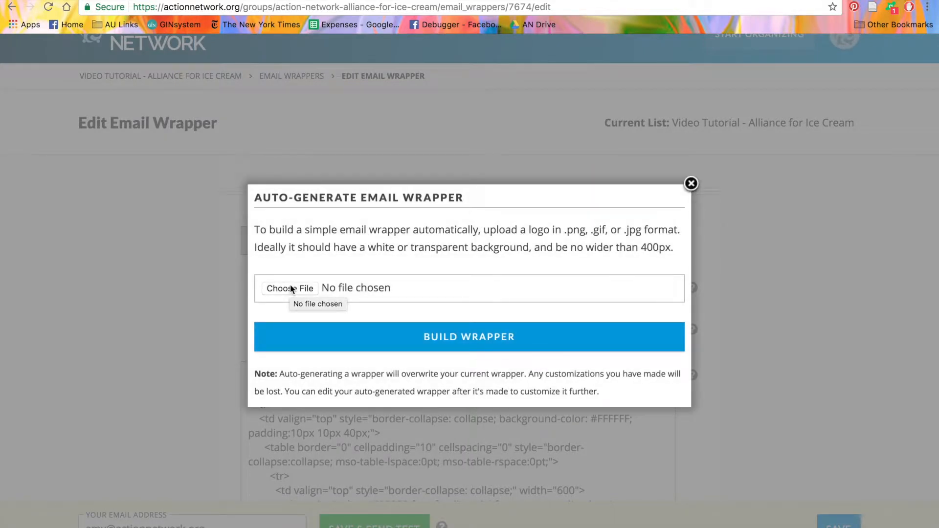
pyautogui.click(292, 290)
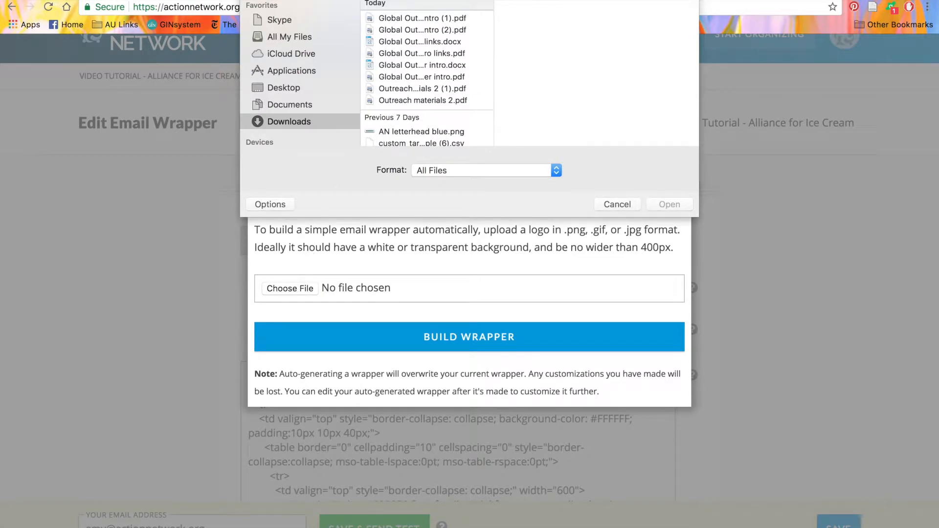
pyautogui.write('banner')
pyautogui.press('Return')
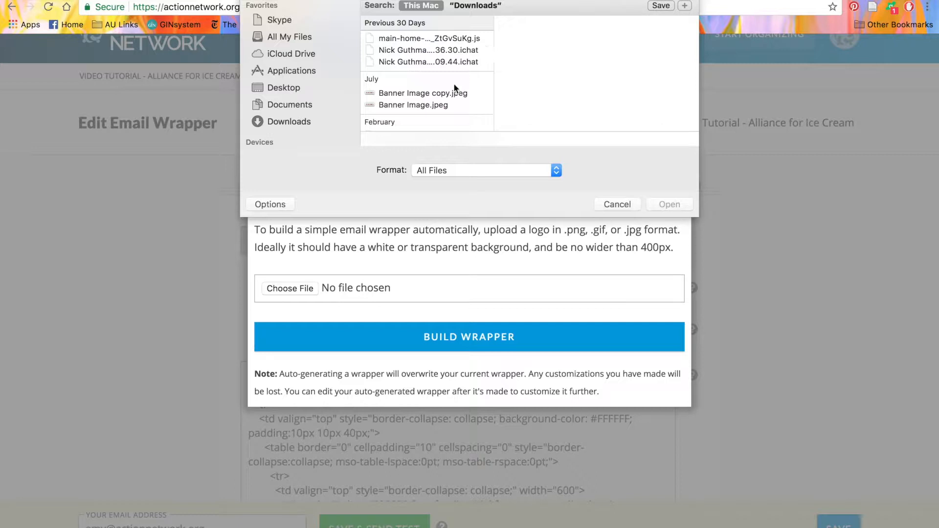
pyautogui.click(433, 107)
pyautogui.click(668, 204)
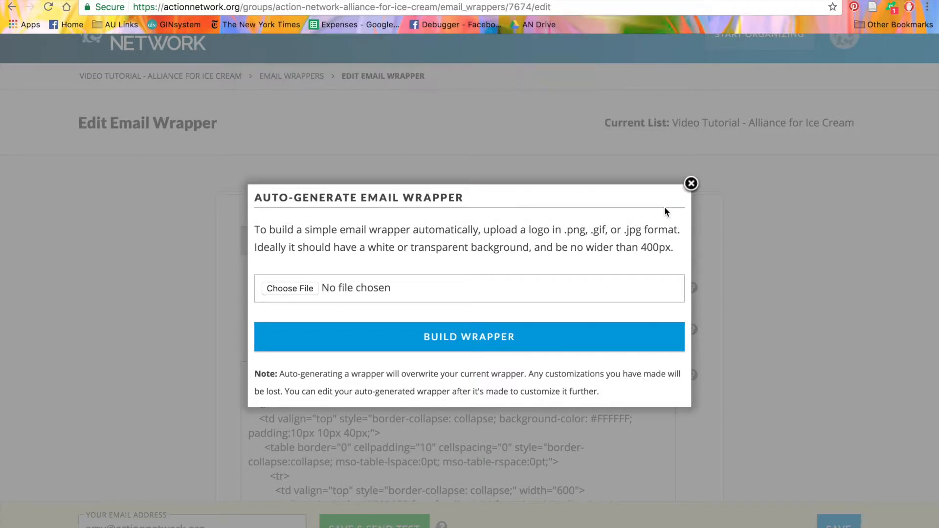
# Step: Build the wrapper from the chosen logo and accept overwriting the current wrapper
pyautogui.click(552, 344)
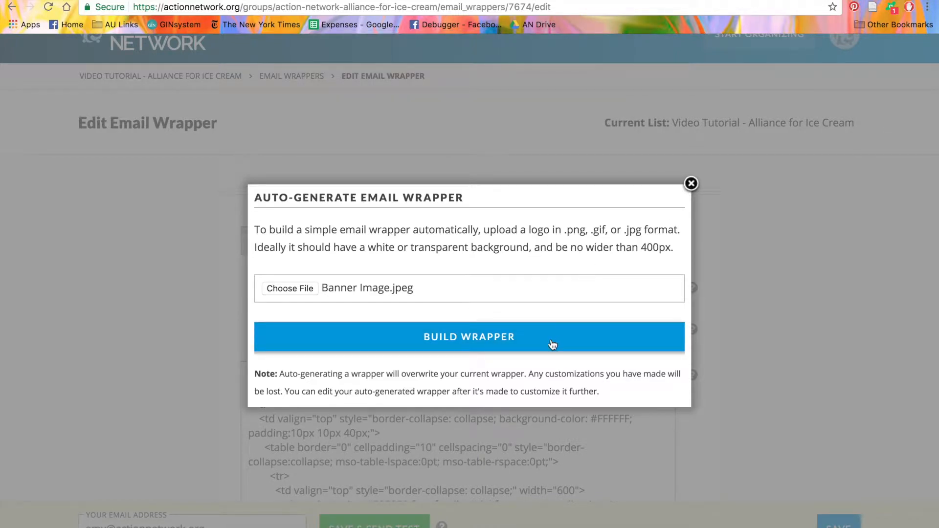
pyautogui.click(552, 344)
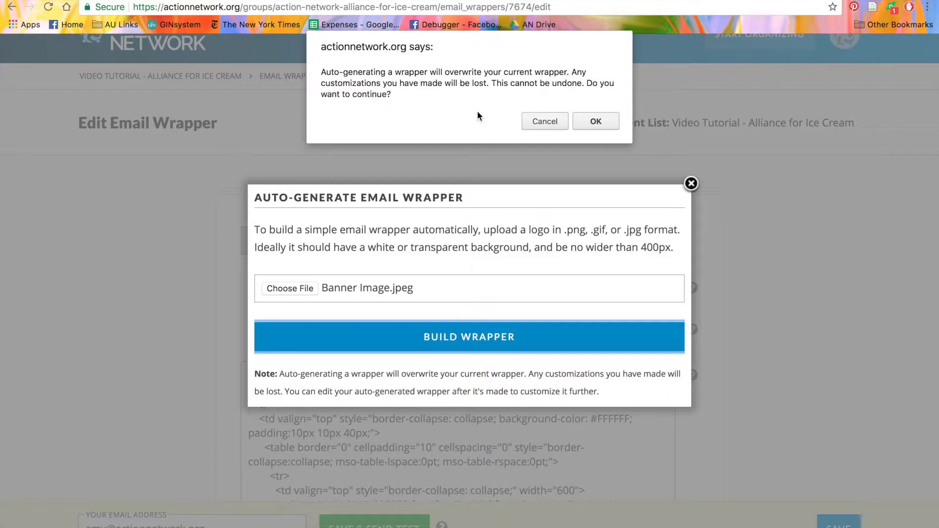
pyautogui.click(611, 122)
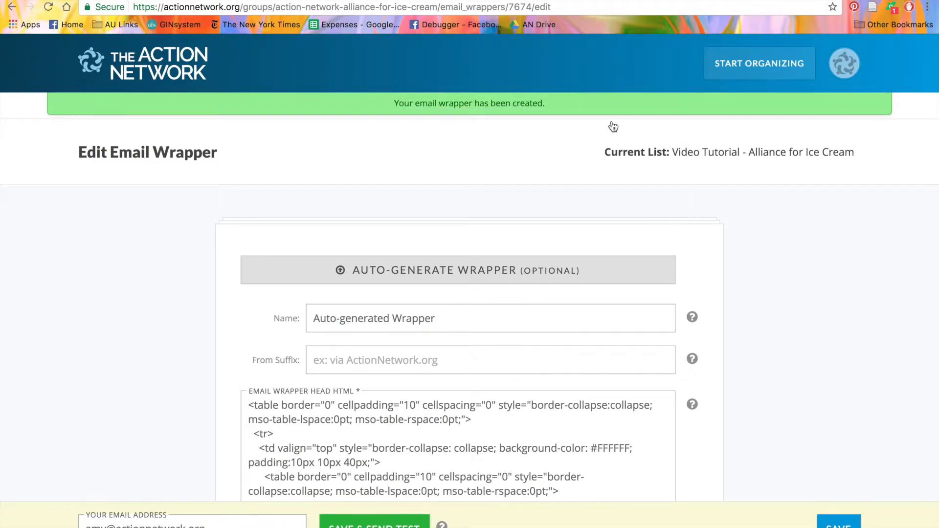
# Step: Review the generated head and foot HTML and rename the wrapper as Video Tutorial Wrapper
pyautogui.scroll(-5, 613, 126)
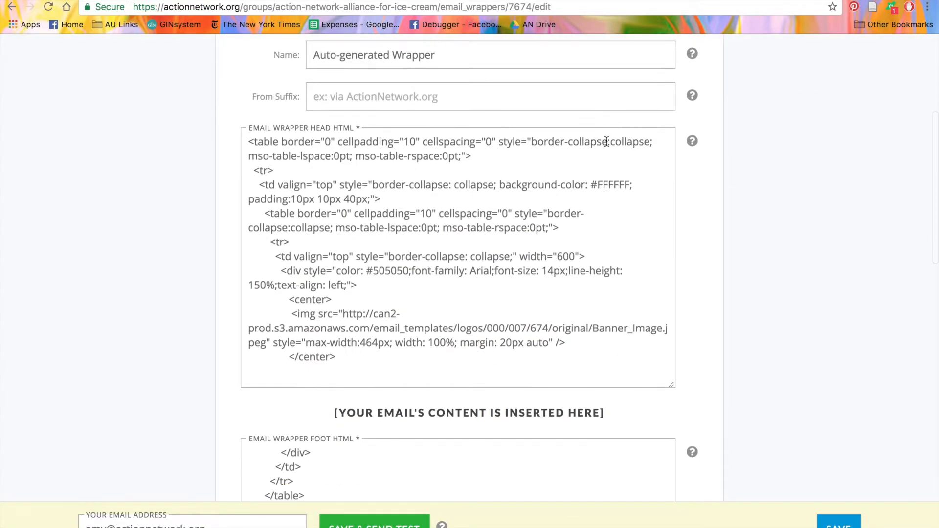
pyautogui.scroll(-5, 533, 314)
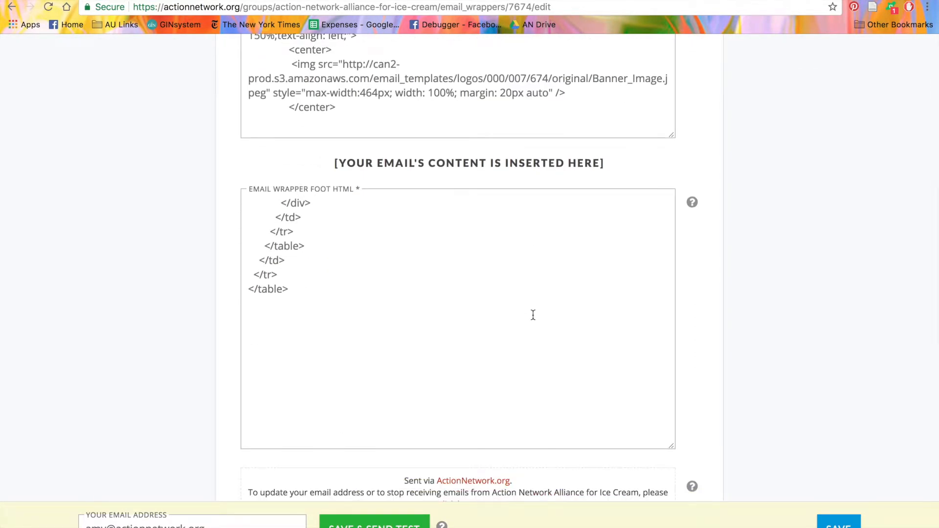
pyautogui.scroll(8, 533, 314)
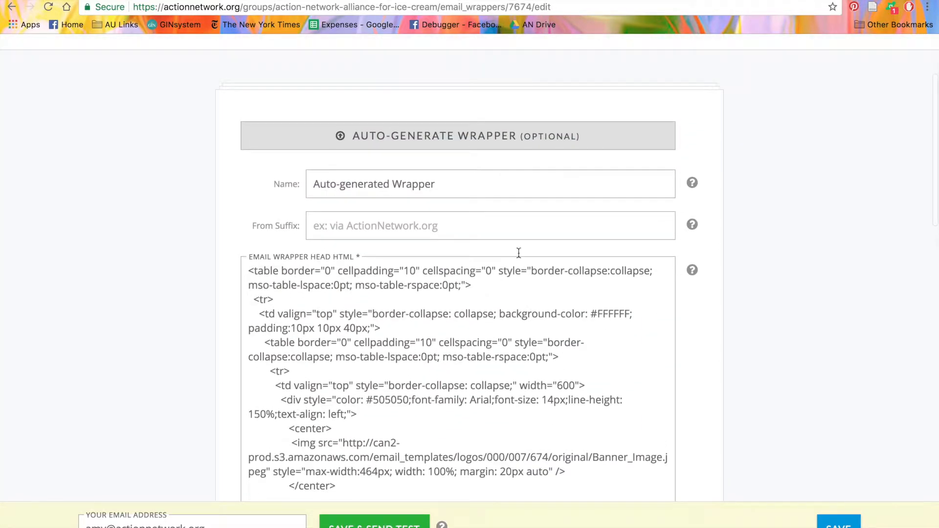
pyautogui.click(488, 187)
pyautogui.moveTo(486, 185); pyautogui.dragTo(314, 186)
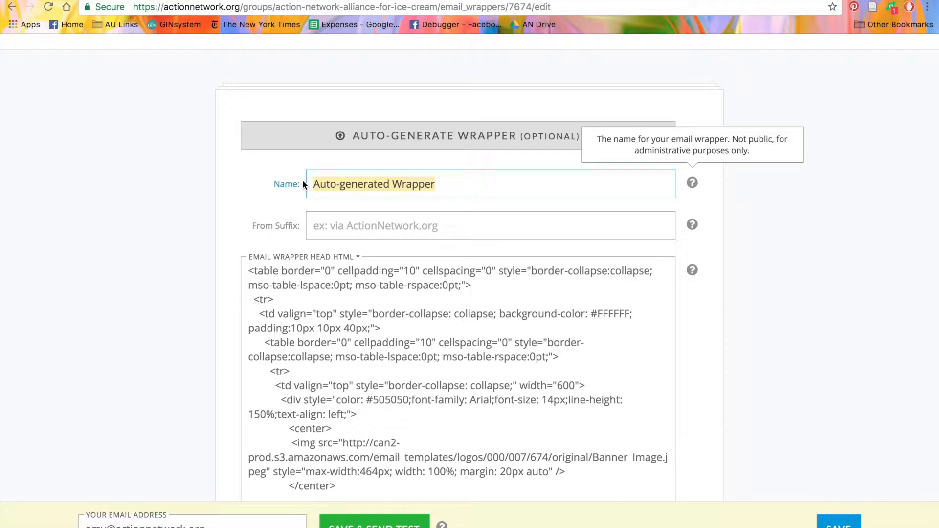
pyautogui.write('Video Tuto')
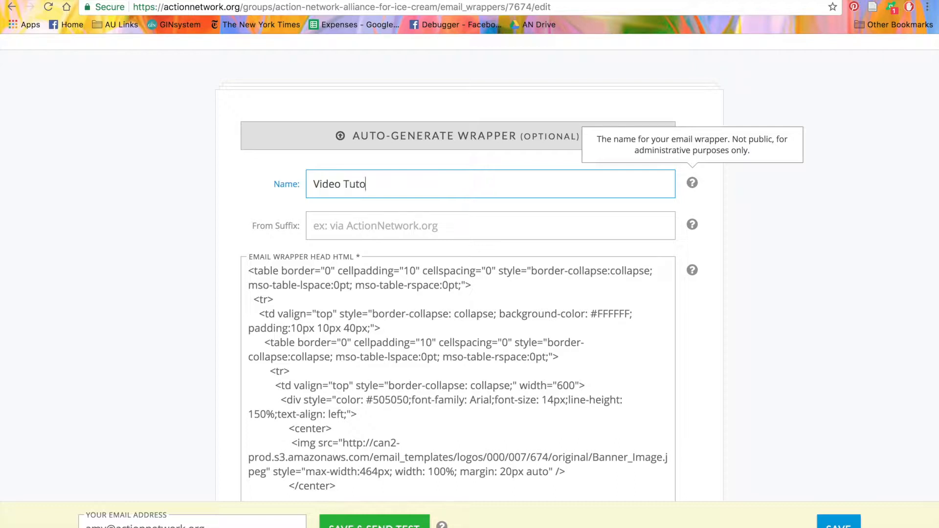
pyautogui.write('rial Wrapper')
# Step: Set the from suffix to "Action Network Alliance for Ice Cream" and save the wrapper with a test email sent
pyautogui.click(323, 228)
pyautogui.write('Ac')
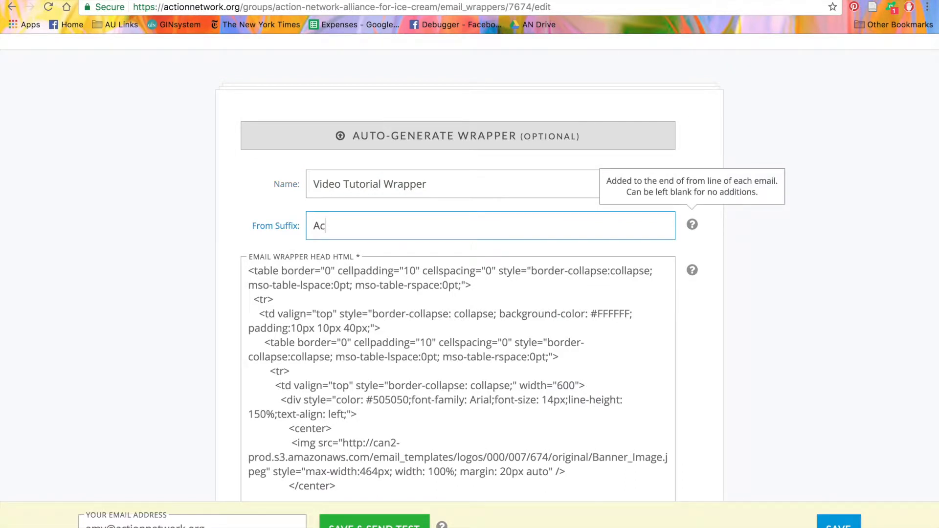
pyautogui.write('tion Network All')
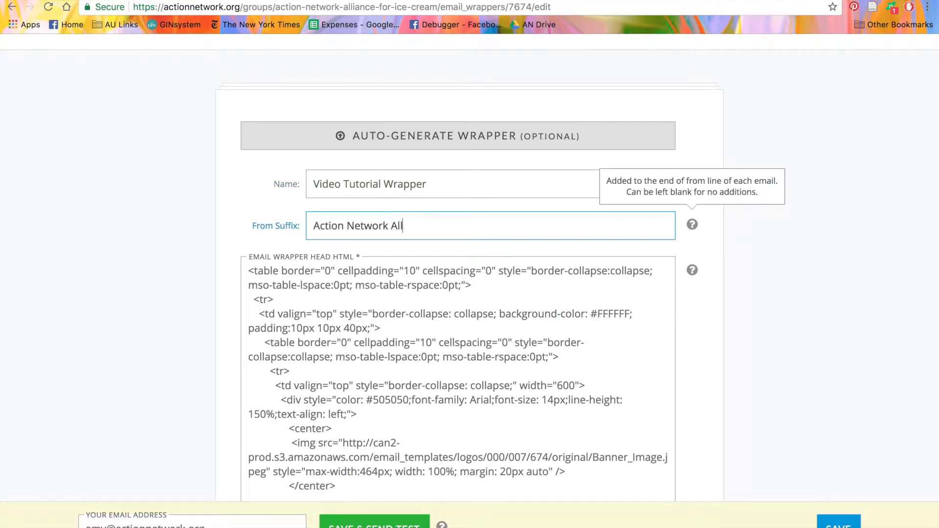
pyautogui.write('iance for Ice Cream')
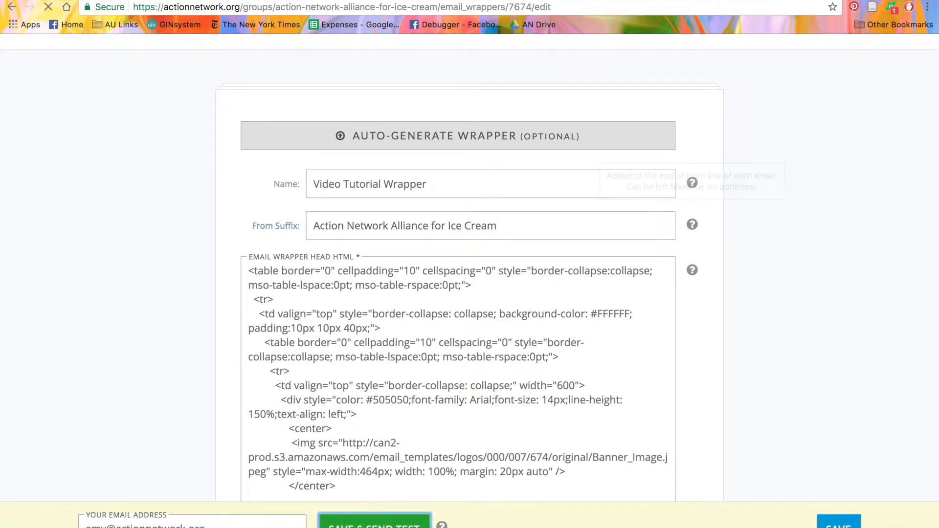
pyautogui.click(362, 524)
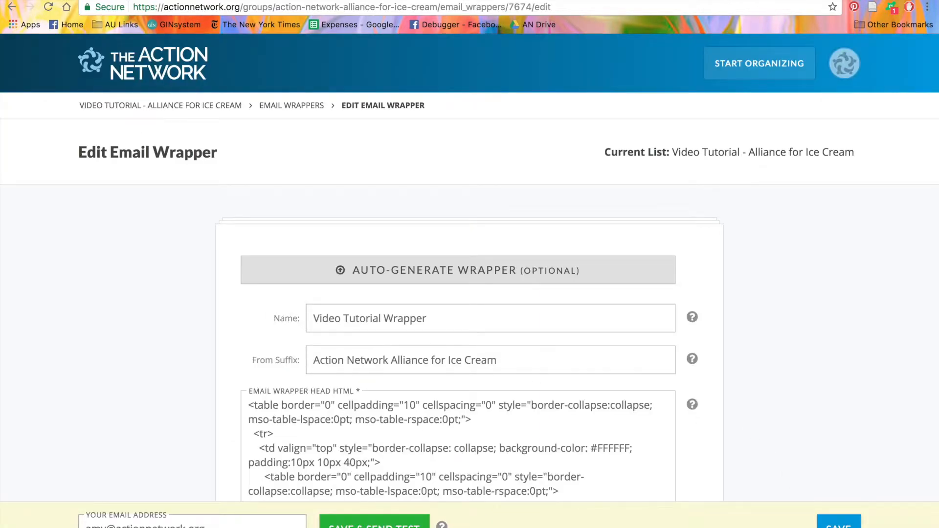
# Step: Save the finished wrapper and make Video Tutorial Wrapper the group's default
pyautogui.click(838, 524)
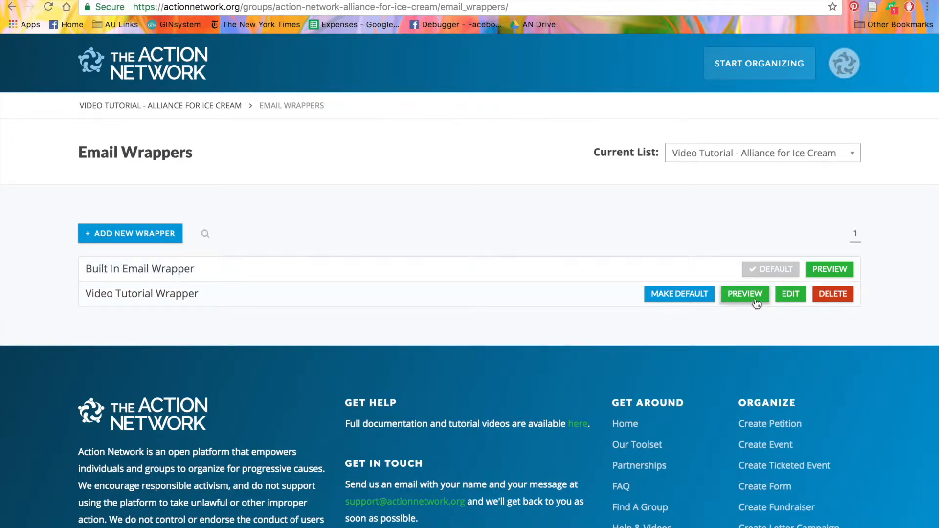
pyautogui.click(681, 295)
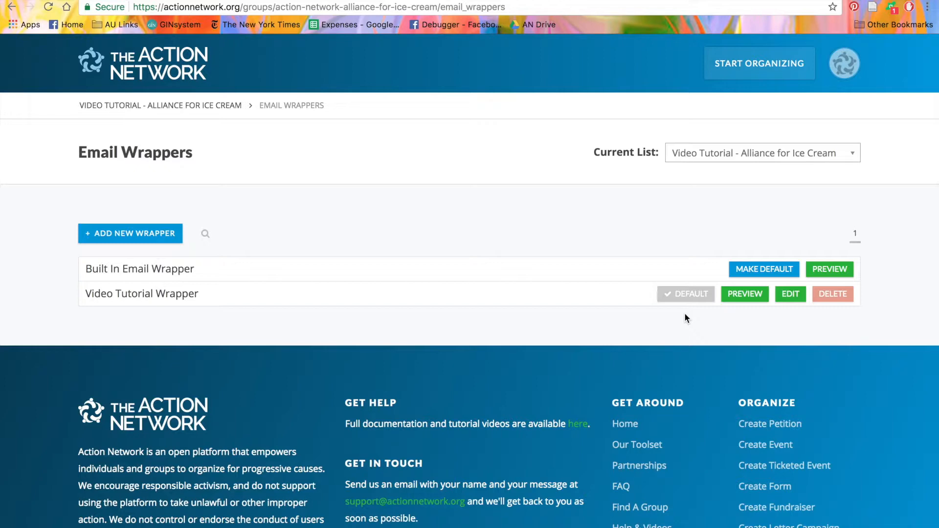
# Step: Start a new email from the group's management page and continue to its targeting stage without filling in the message fields
pyautogui.click(195, 111)
pyautogui.scroll(-4, 248, 236)
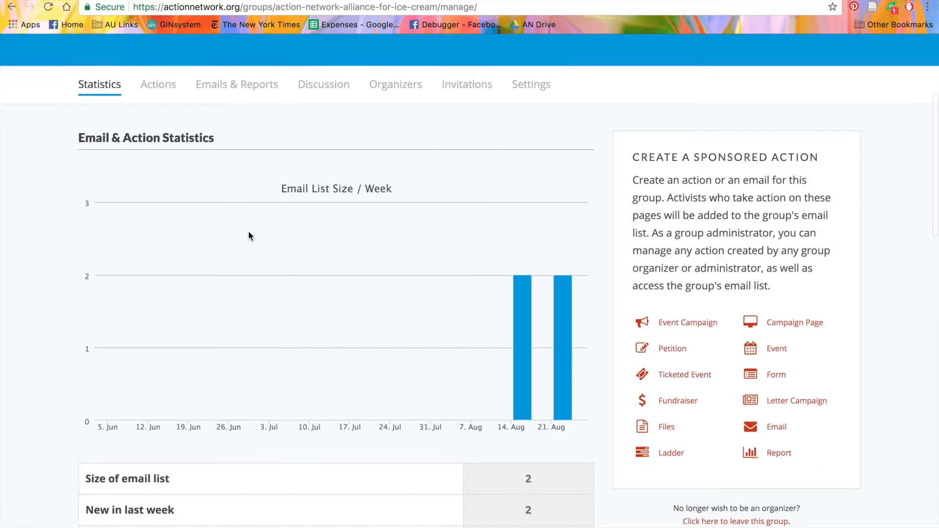
pyautogui.scroll(1, 248, 235)
pyautogui.scroll(-3, 248, 236)
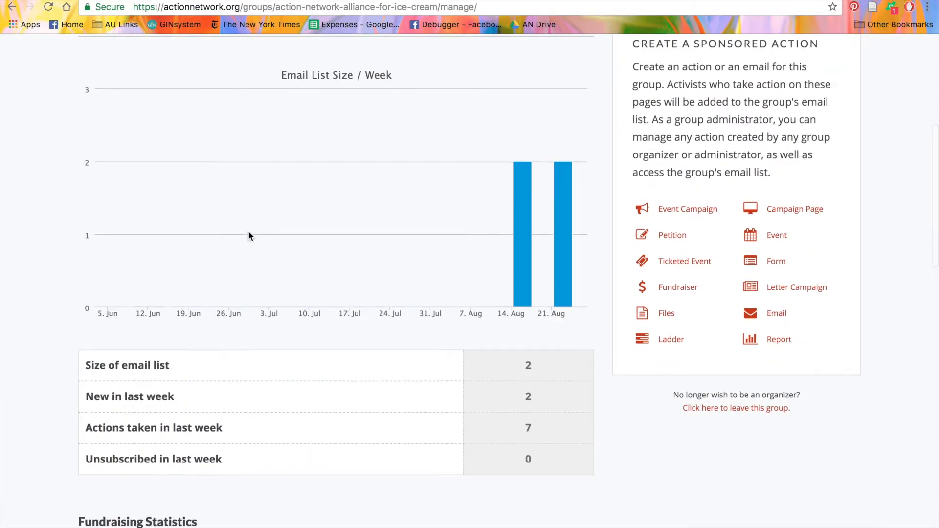
pyautogui.click(790, 322)
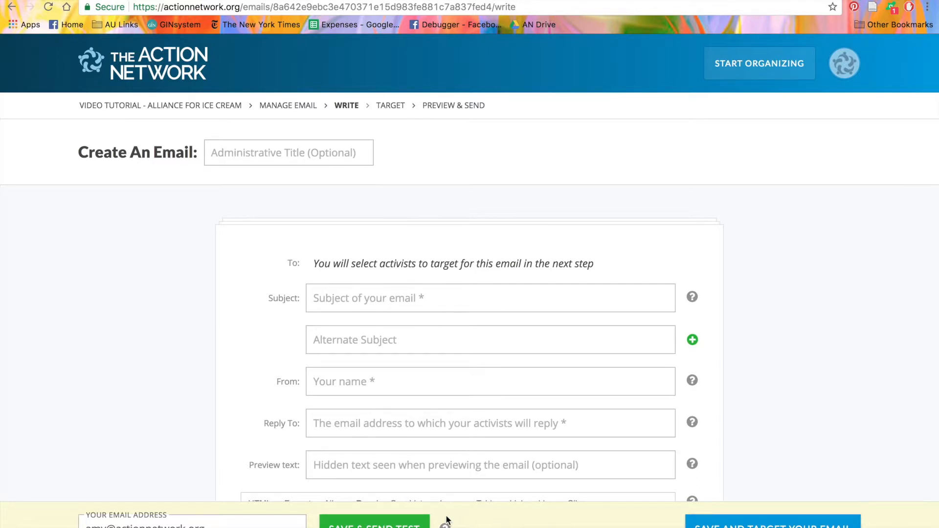
pyautogui.click(687, 522)
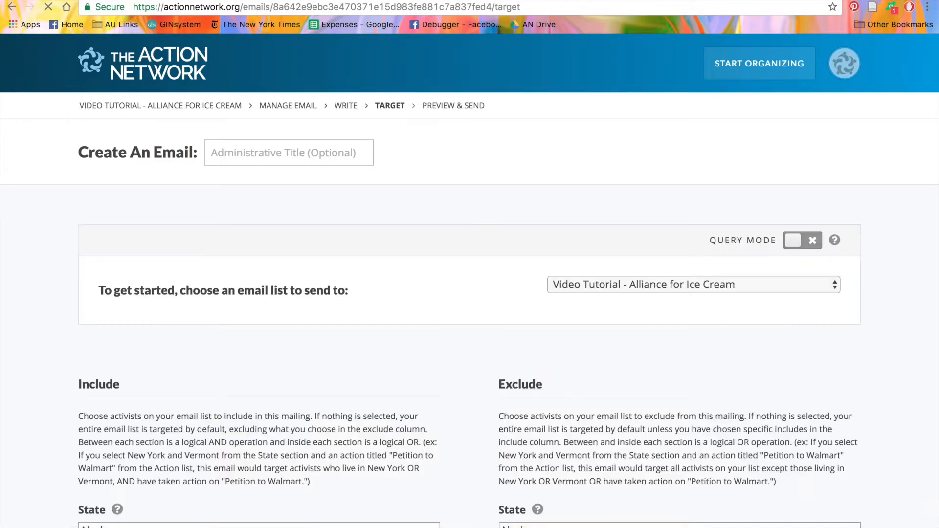
# Step: Continue the email to its preview stage, switch its wrapper to Built In Email Wrapper and save the email as a draft
pyautogui.click(807, 523)
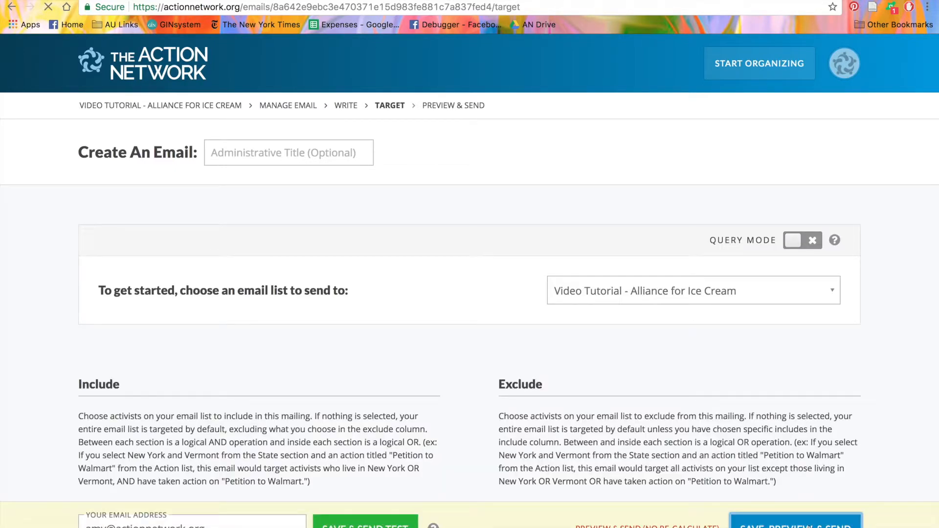
pyautogui.scroll(-3, 810, 527)
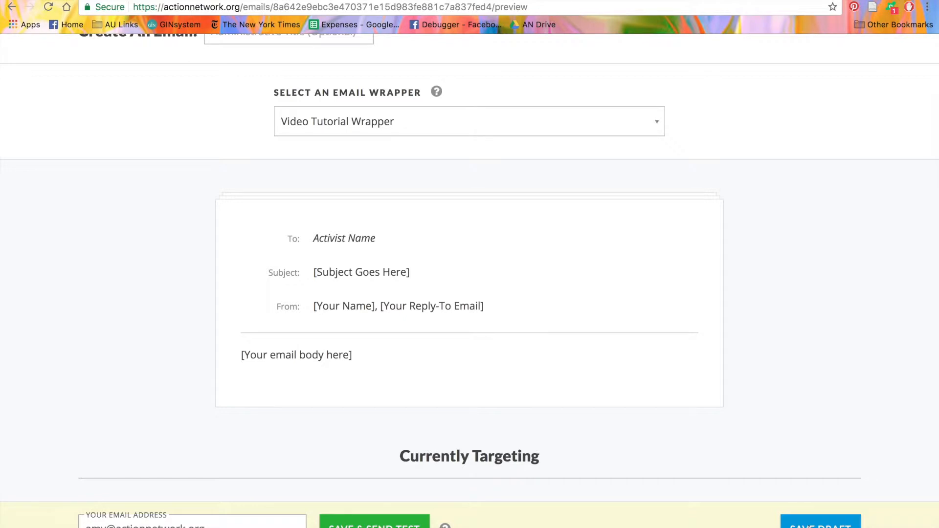
pyautogui.scroll(-2, 810, 526)
pyautogui.scroll(2, 808, 526)
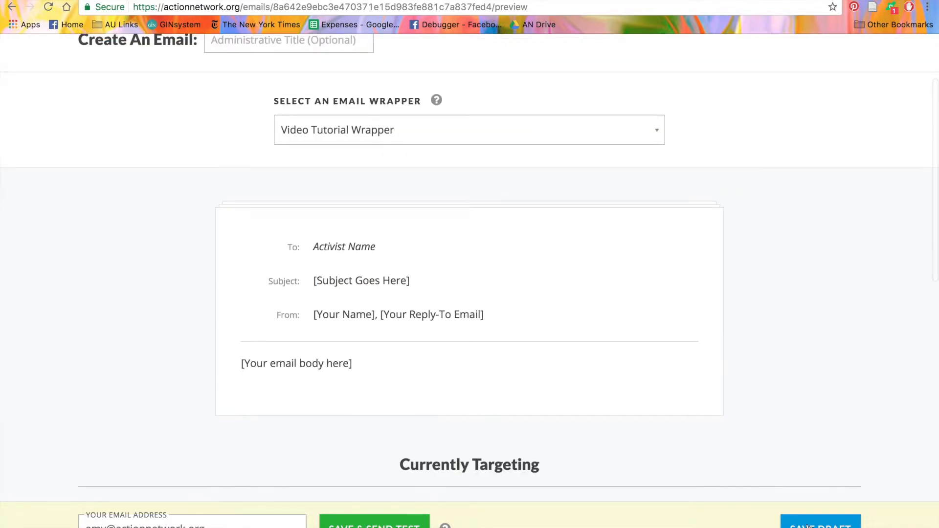
pyautogui.click(517, 135)
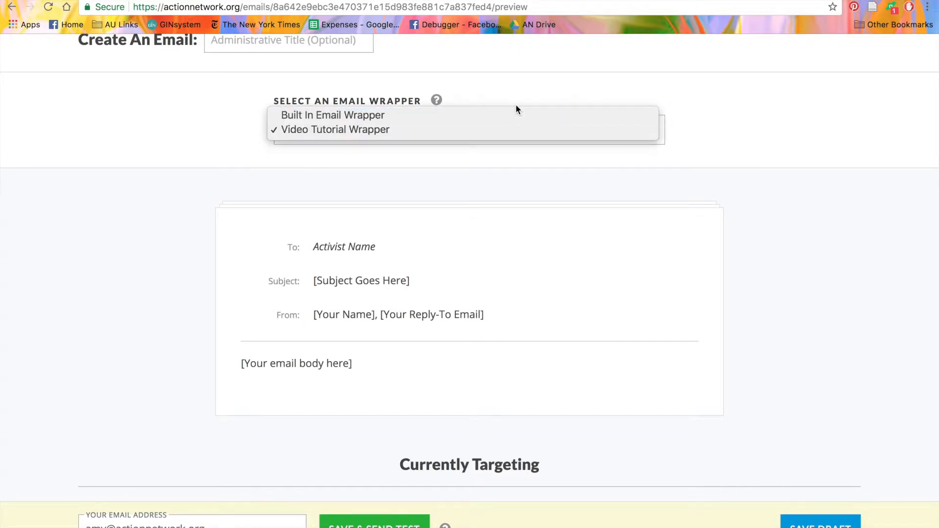
pyautogui.click(518, 116)
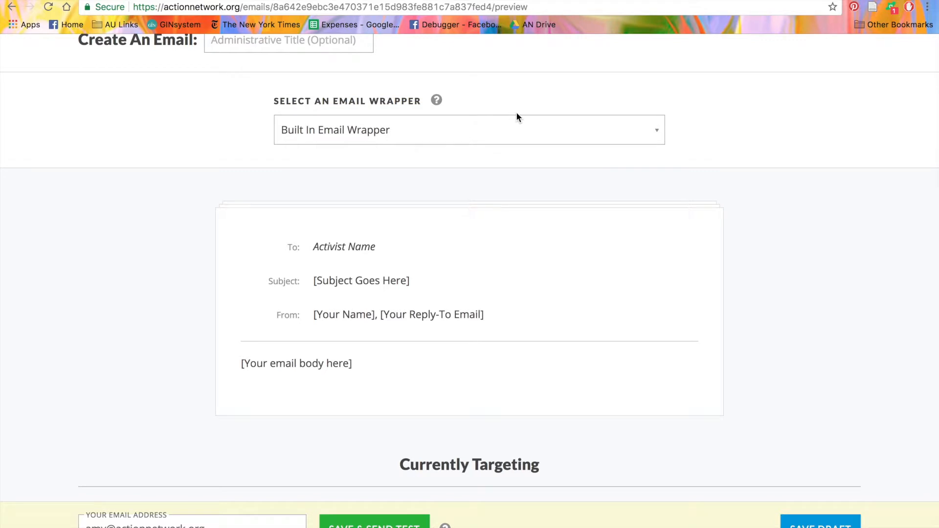
pyautogui.click(821, 524)
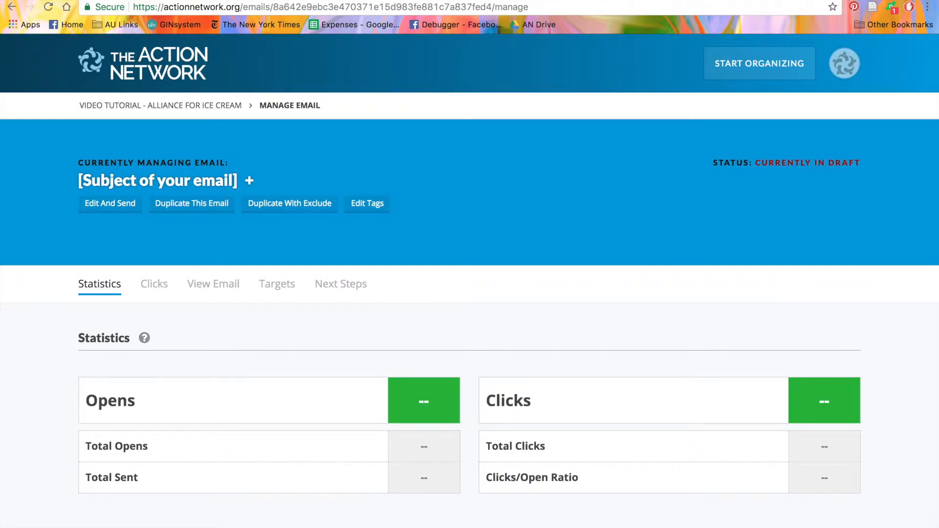
# Step: Open the page wrappers of the Video Tutorial - Alliance for Ice Cream group and add a new wrapper
pyautogui.click(773, 64)
pyautogui.click(678, 267)
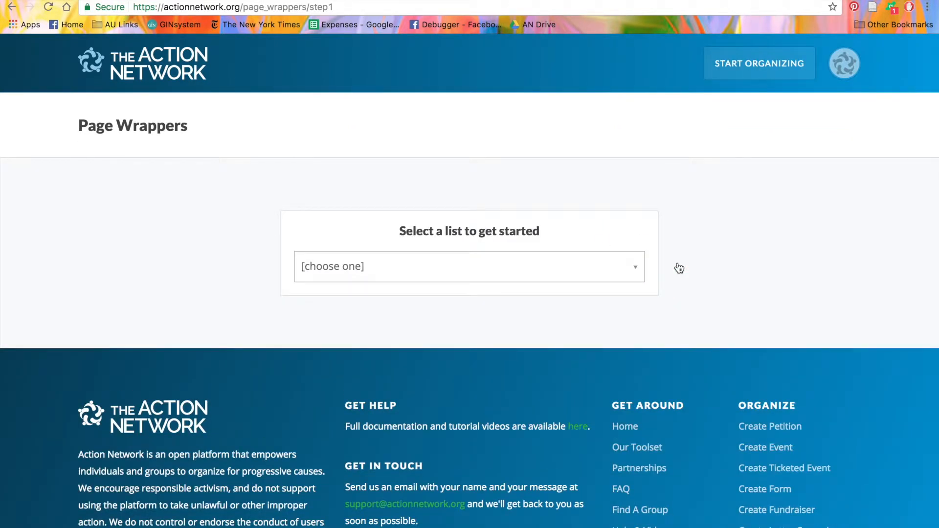
pyautogui.click(534, 264)
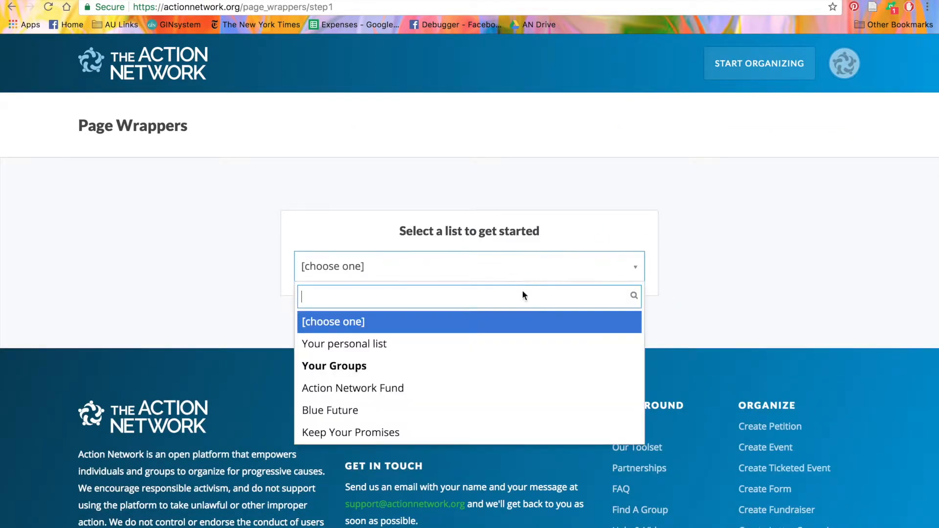
pyautogui.scroll(-5, 506, 375)
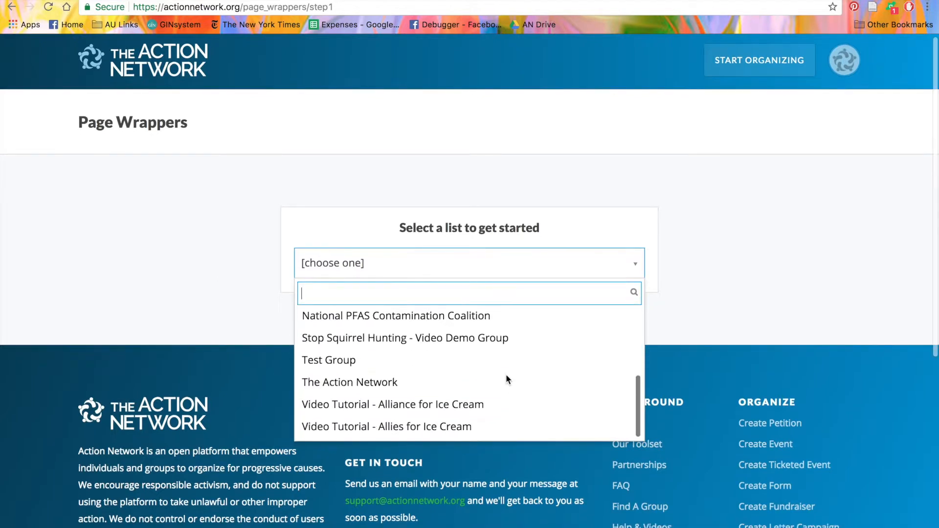
pyautogui.click(477, 404)
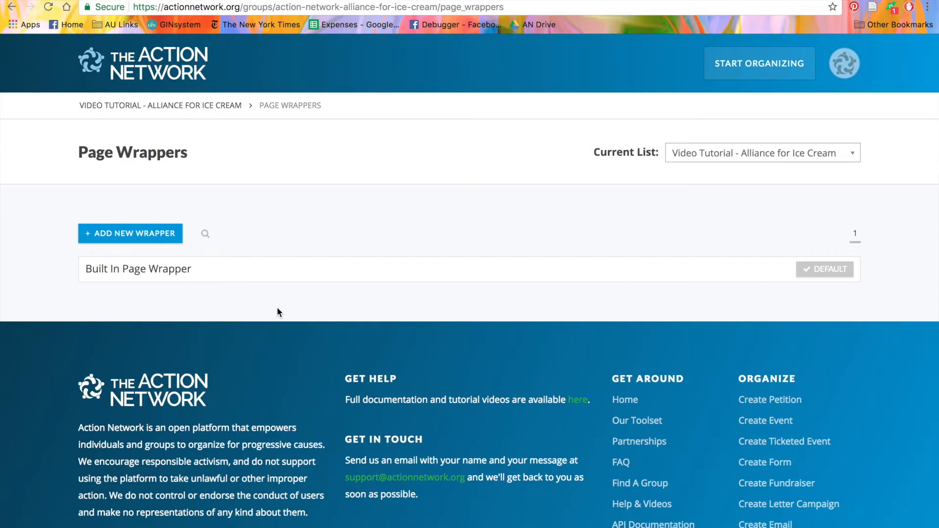
pyautogui.click(163, 239)
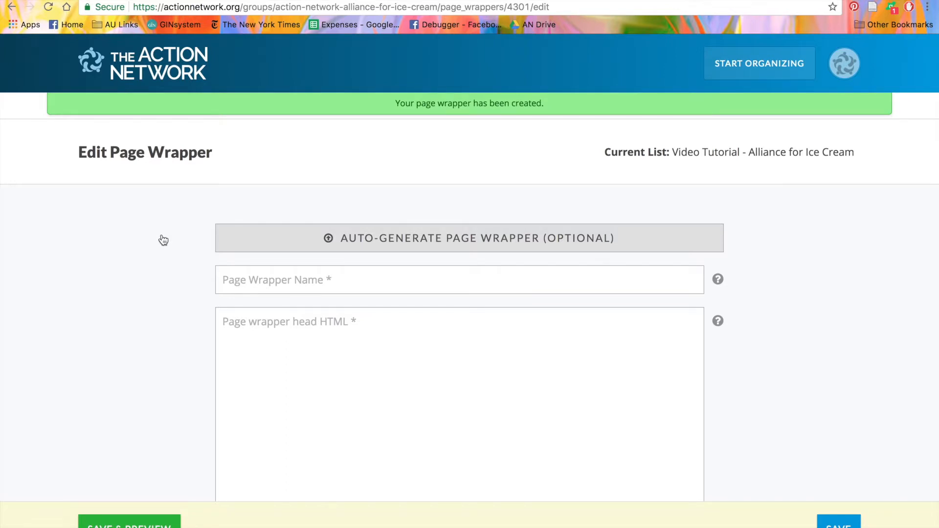
# Step: Start auto-generating the page wrapper and choose Banner Image.jpeg as its logo
pyautogui.scroll(-8, 162, 237)
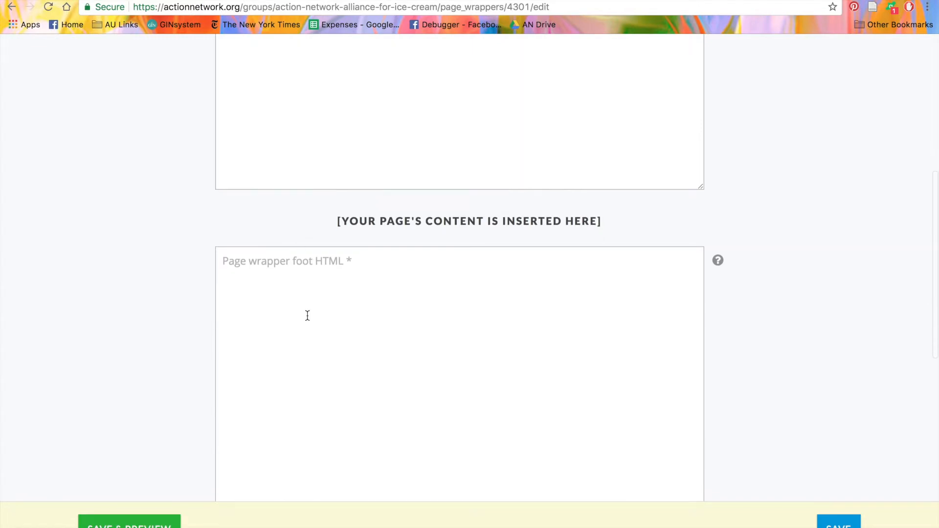
pyautogui.scroll(10, 306, 314)
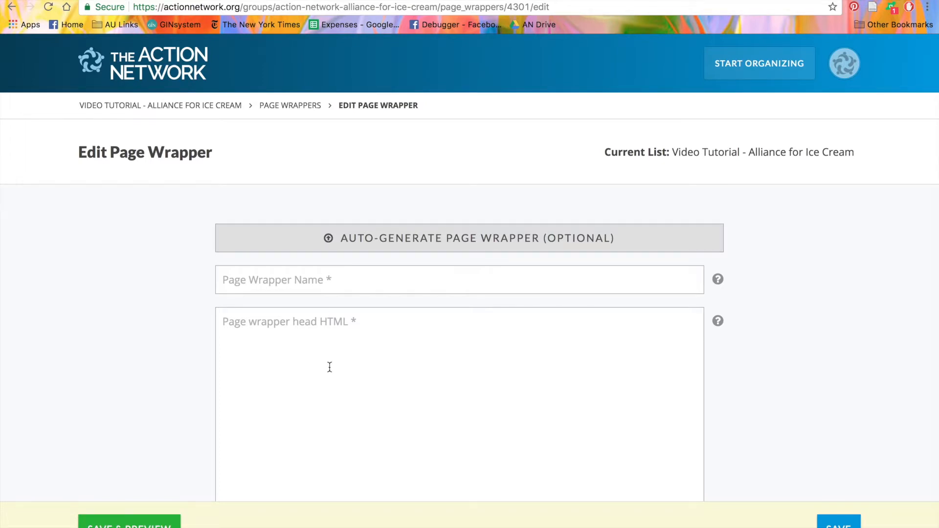
pyautogui.click(353, 248)
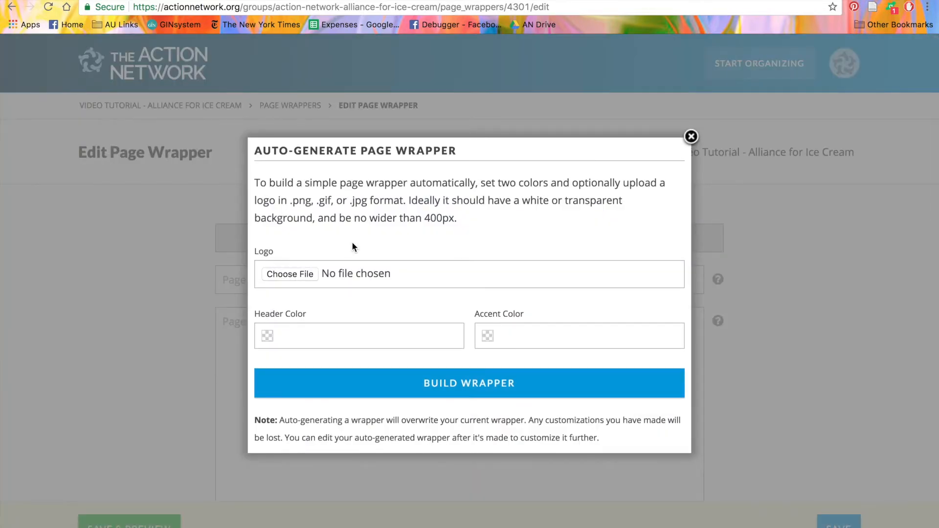
pyautogui.click(308, 275)
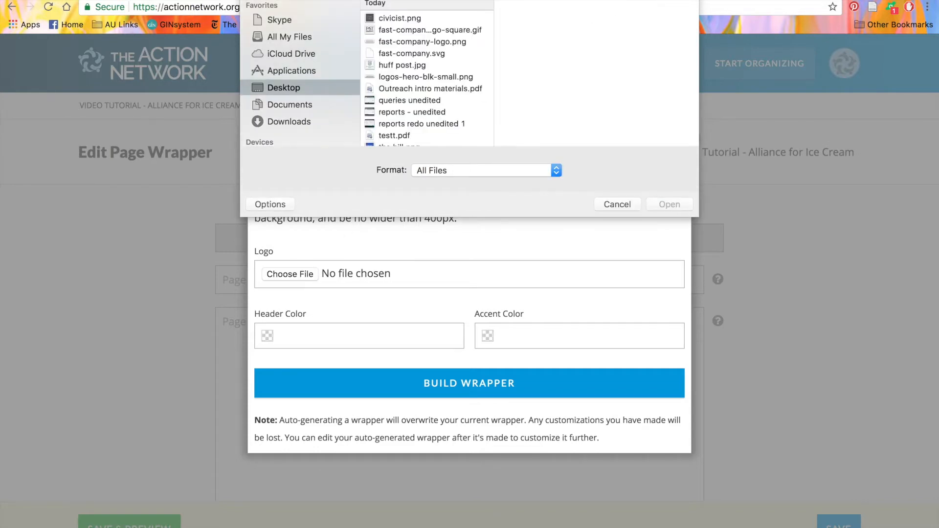
pyautogui.write('banner')
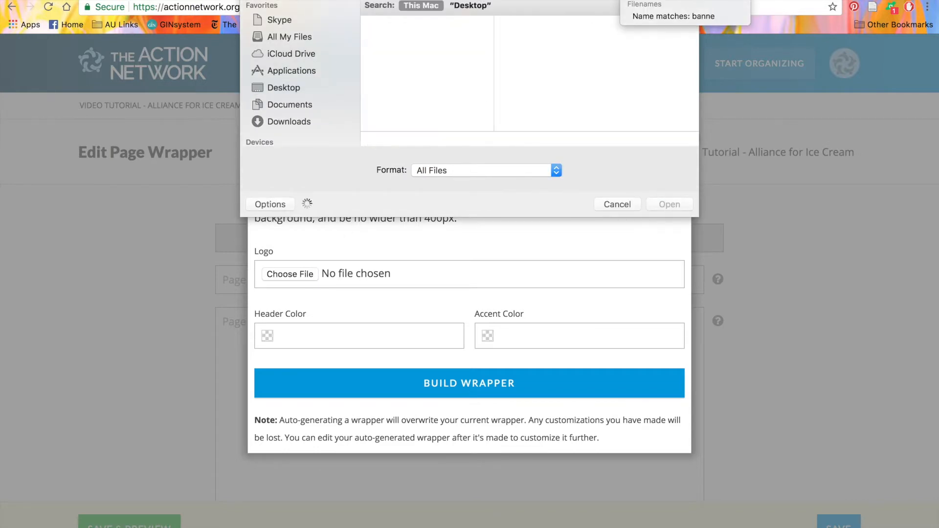
pyautogui.press('Return')
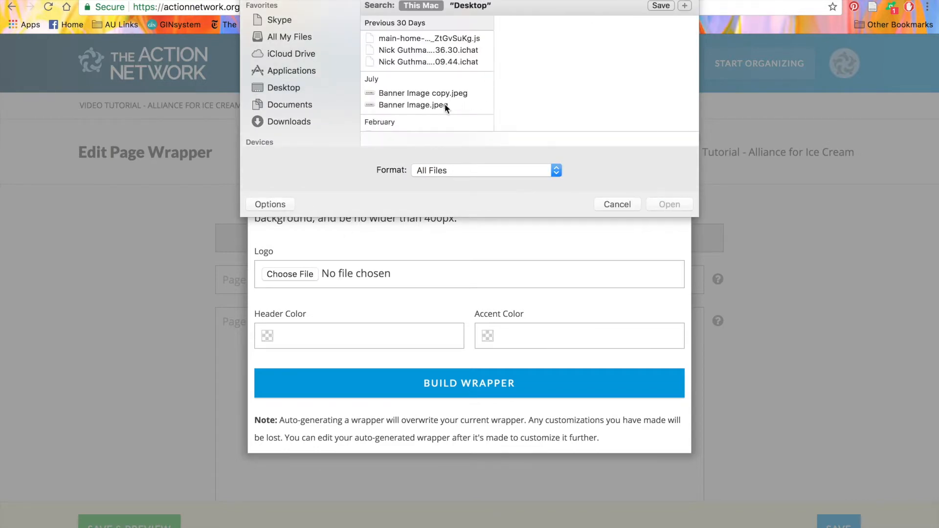
pyautogui.click(446, 107)
pyautogui.click(665, 207)
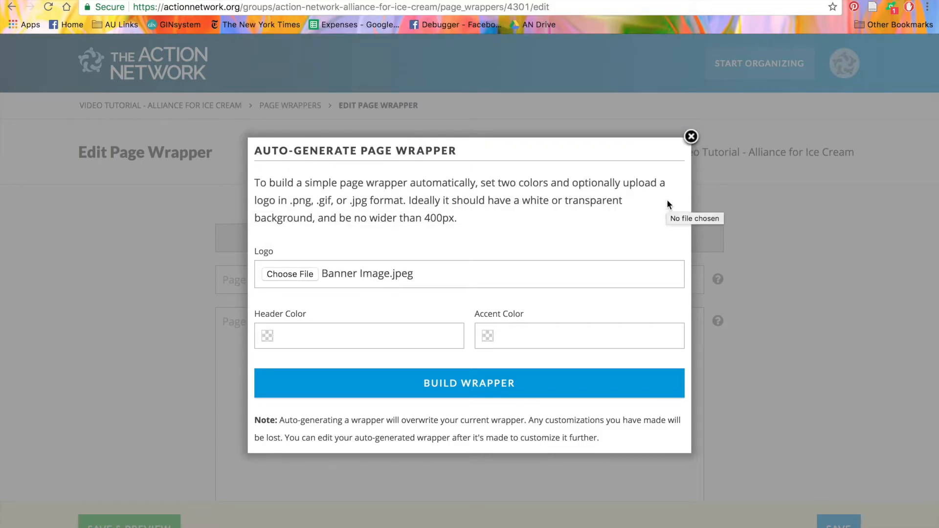
# Step: Set the header color to #174ee6 and the accent color to #1ebdb8, and build the page wrapper, accepting the overwrite
pyautogui.click(412, 335)
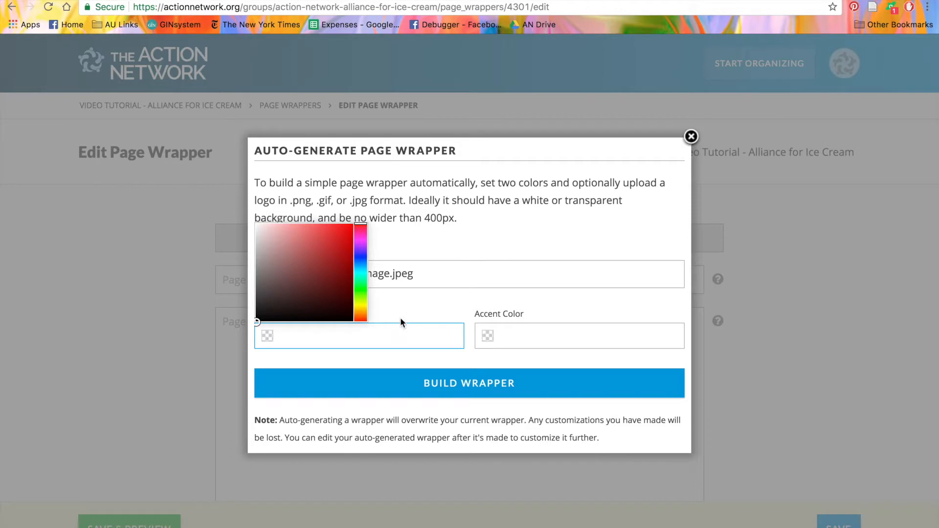
pyautogui.write('#174ee6')
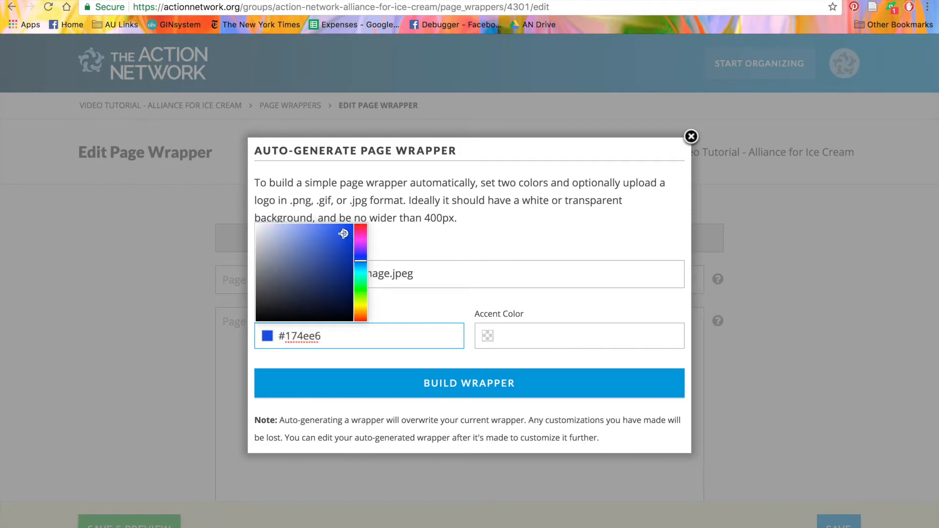
pyautogui.click(558, 336)
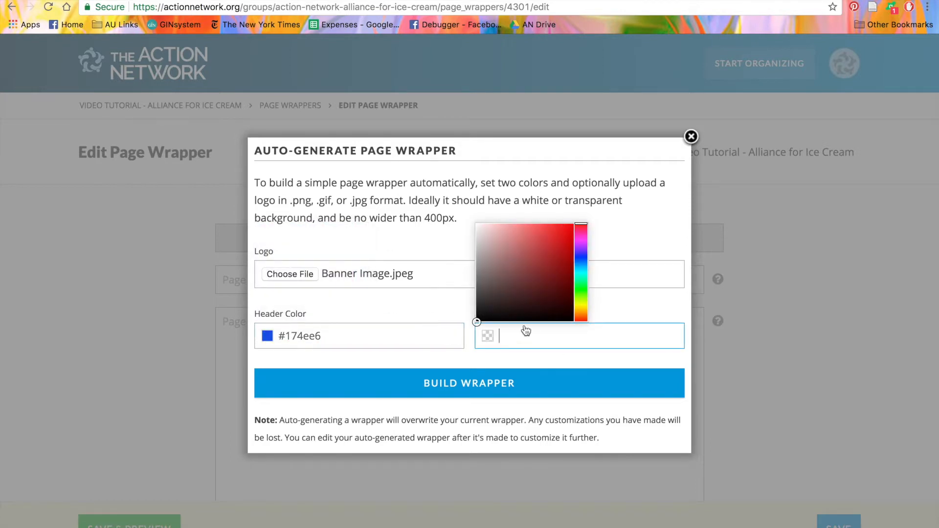
pyautogui.click(582, 273)
pyautogui.click(559, 251)
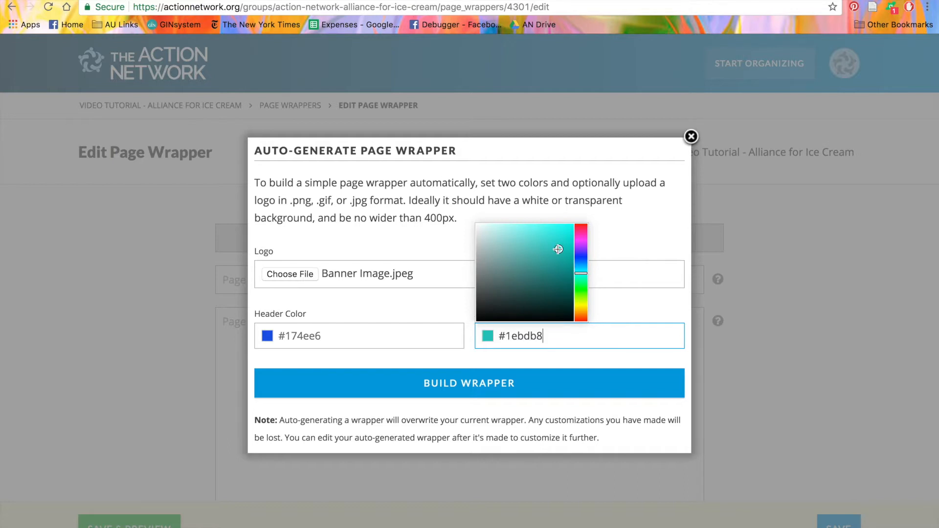
pyautogui.click(557, 388)
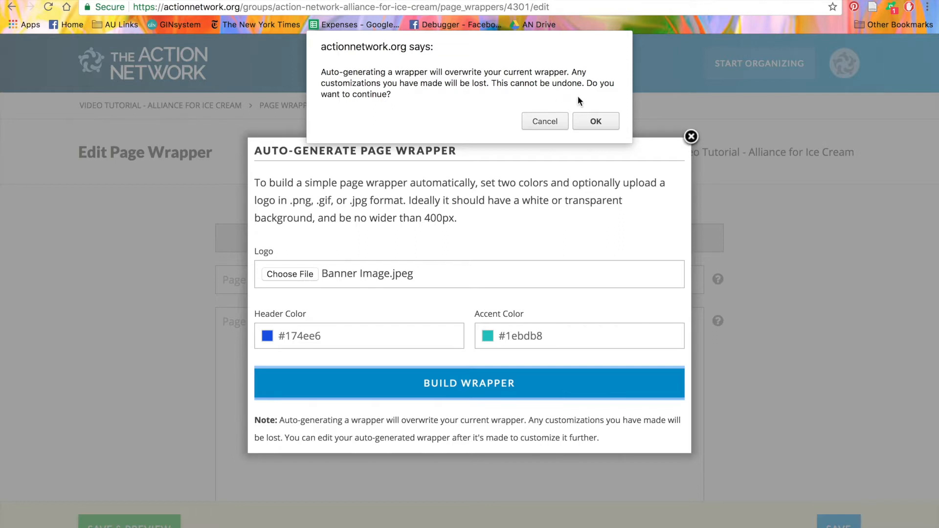
pyautogui.click(605, 123)
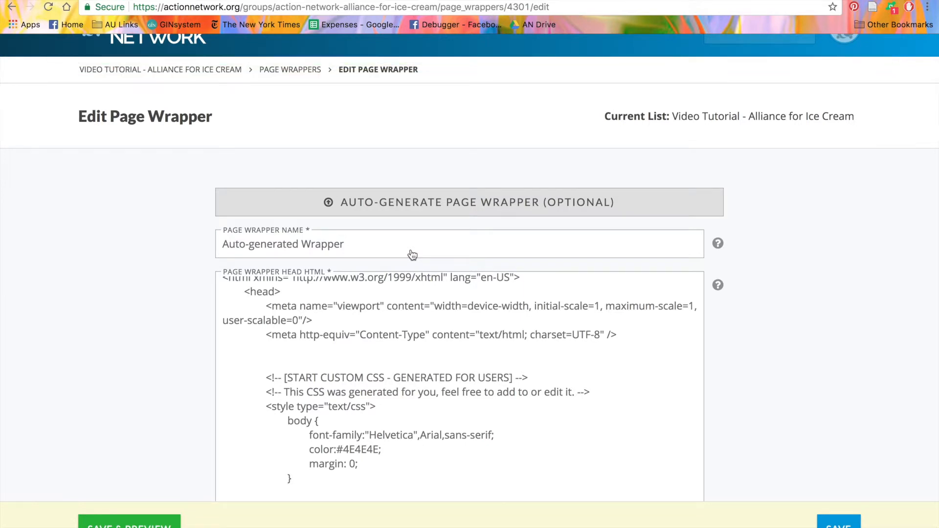
# Step: Rename the generated page wrapper as Video Tutorial Page Wrapper and save it
pyautogui.tripleClick(378, 248)
pyautogui.write('Vid')
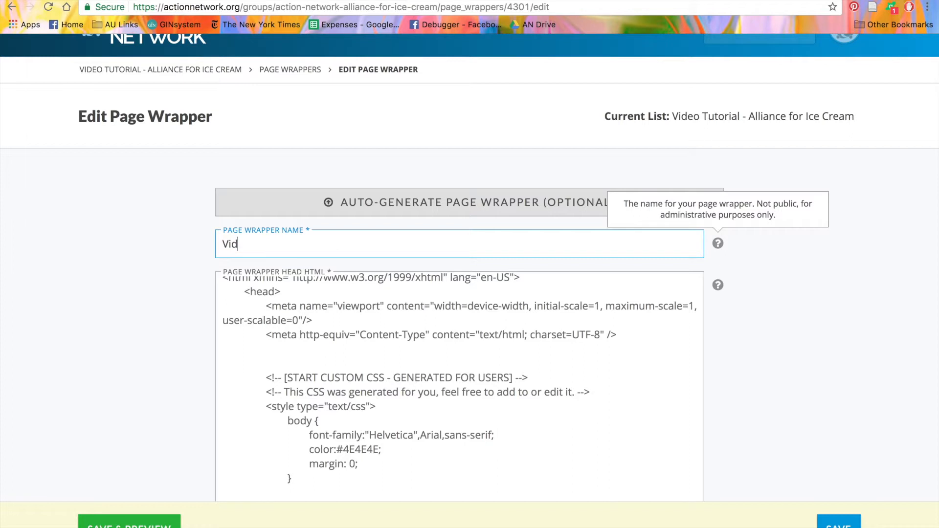
pyautogui.write('eo Tutorial Page Wrapper')
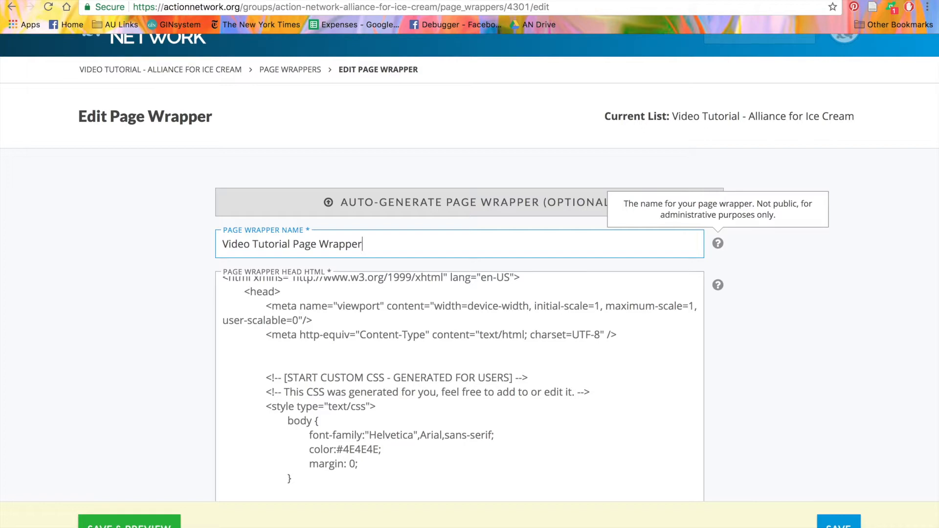
pyautogui.scroll(-4, 195, 350)
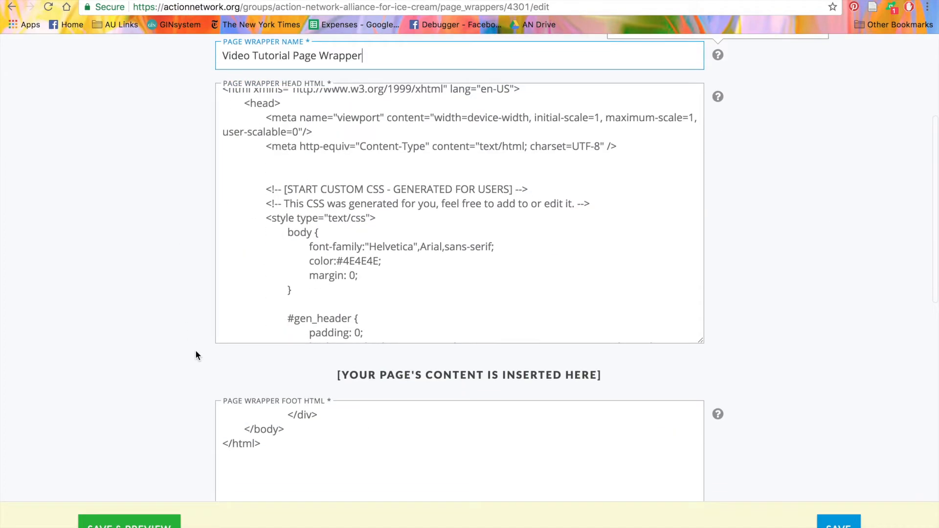
pyautogui.scroll(-2, 302, 425)
pyautogui.scroll(-1, 305, 438)
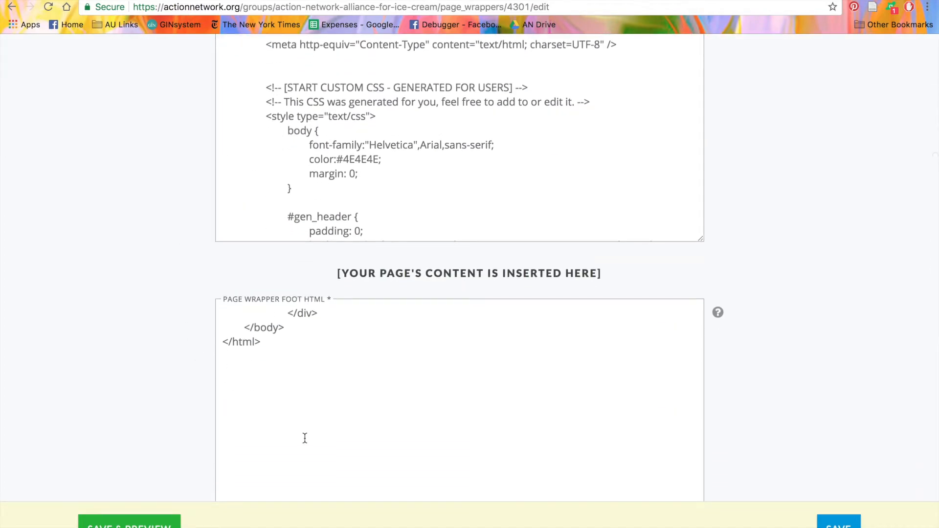
pyautogui.click(838, 522)
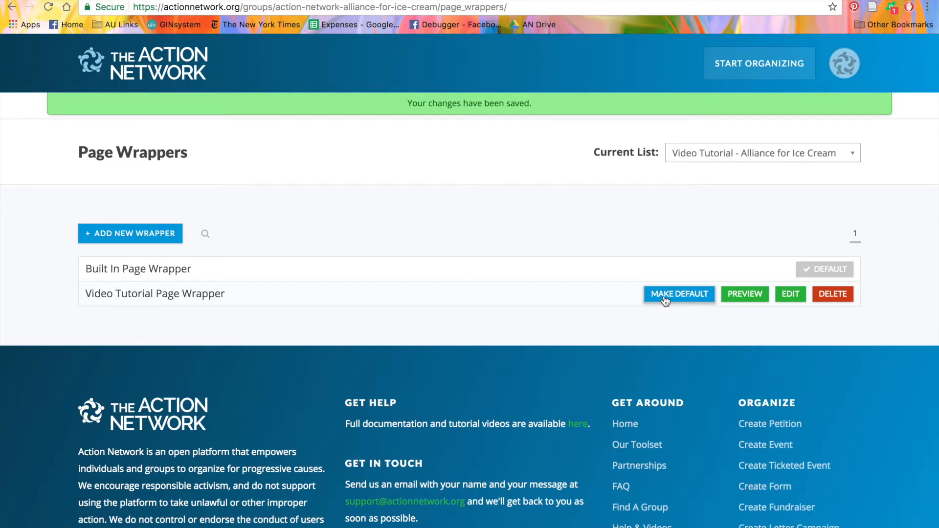
# Step: Preview Video Tutorial Page Wrapper on the sample petition, check the previewable action types and return to the wrapper list
pyautogui.click(753, 296)
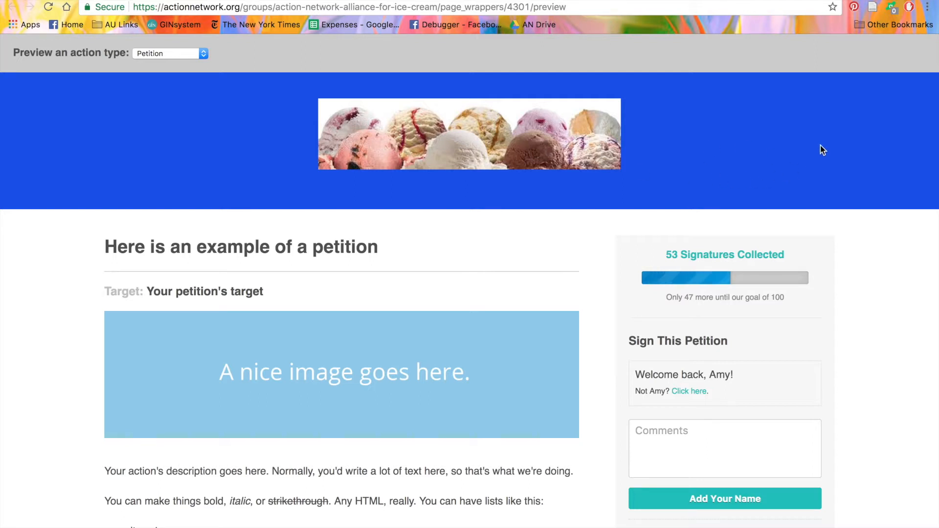
pyautogui.scroll(-3, 820, 145)
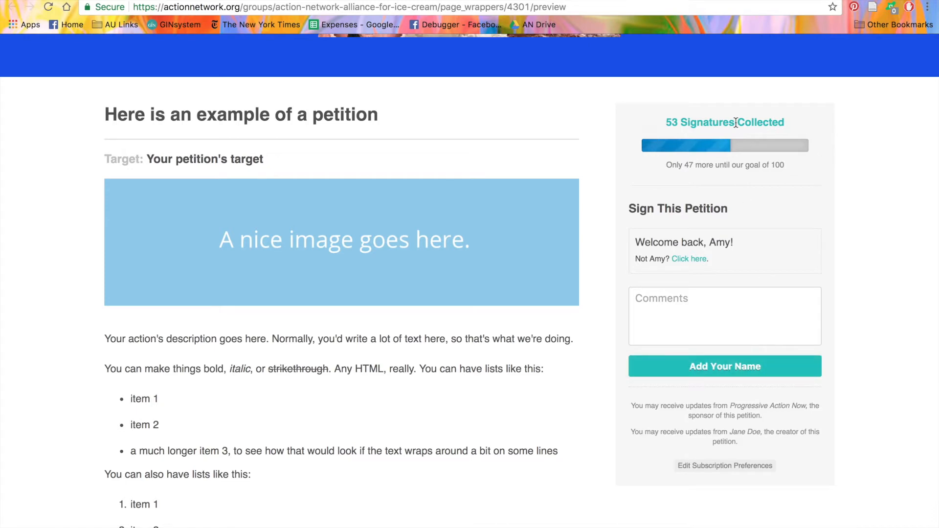
pyautogui.scroll(-15, 521, 334)
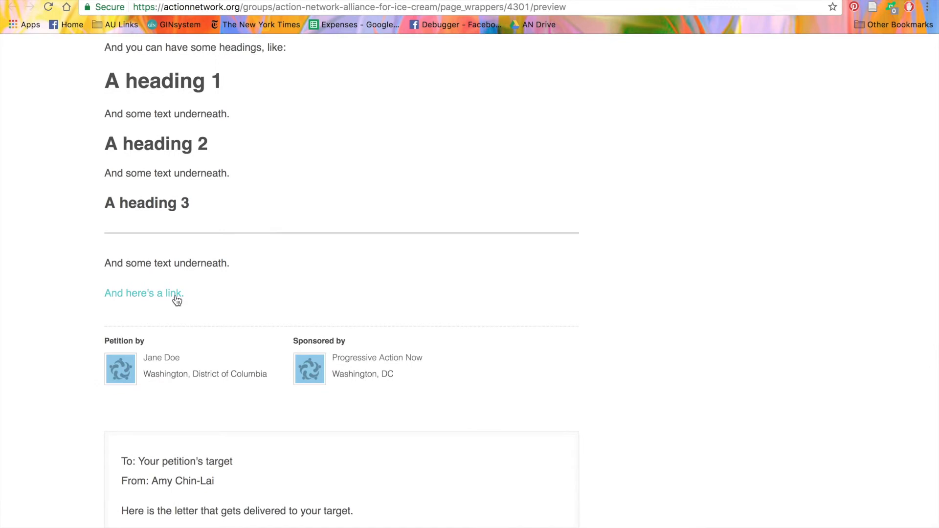
pyautogui.scroll(15, 176, 296)
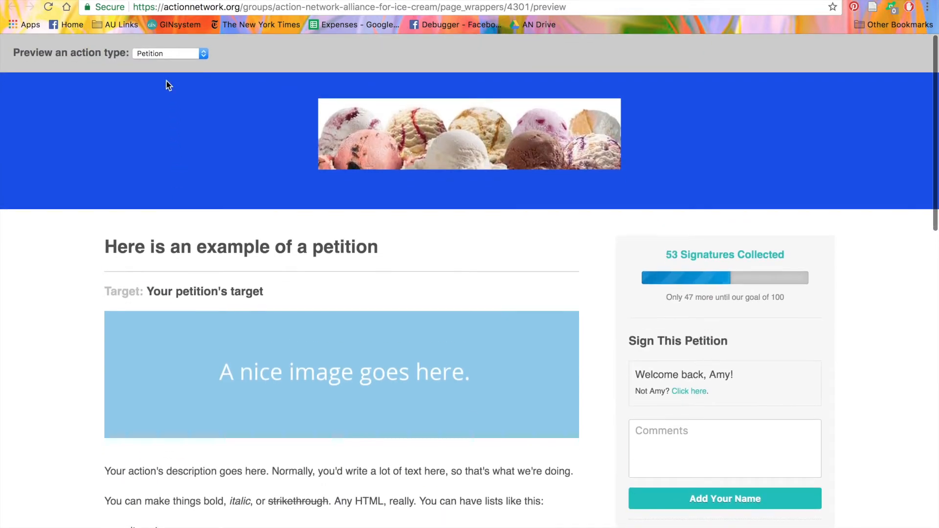
pyautogui.click(163, 54)
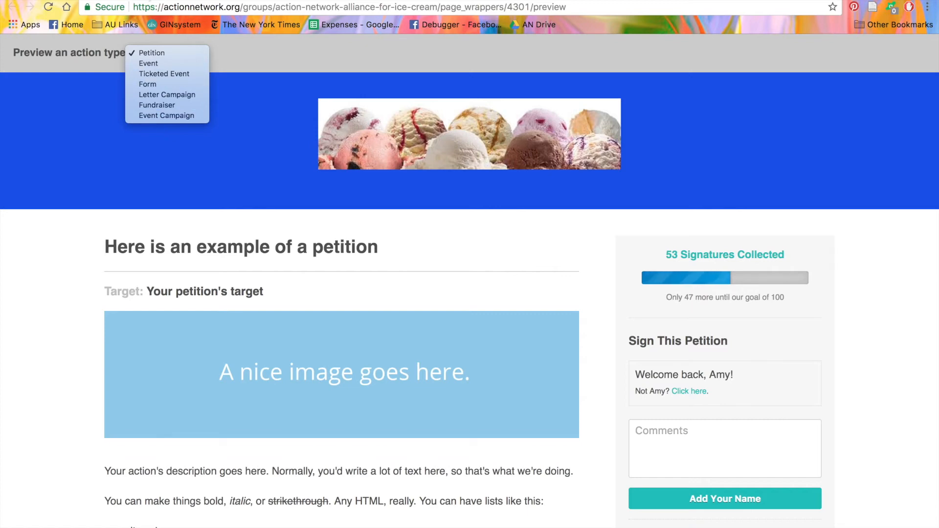
pyautogui.click(148, 2)
pyautogui.click(146, 1)
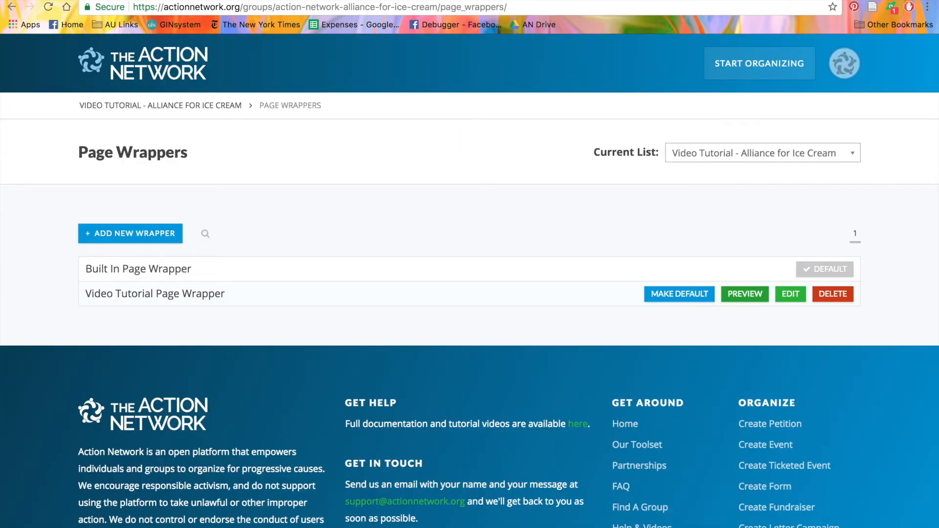
# Step: Make Video Tutorial Page Wrapper the group's default and start a new sponsored petition for the group
pyautogui.click(686, 293)
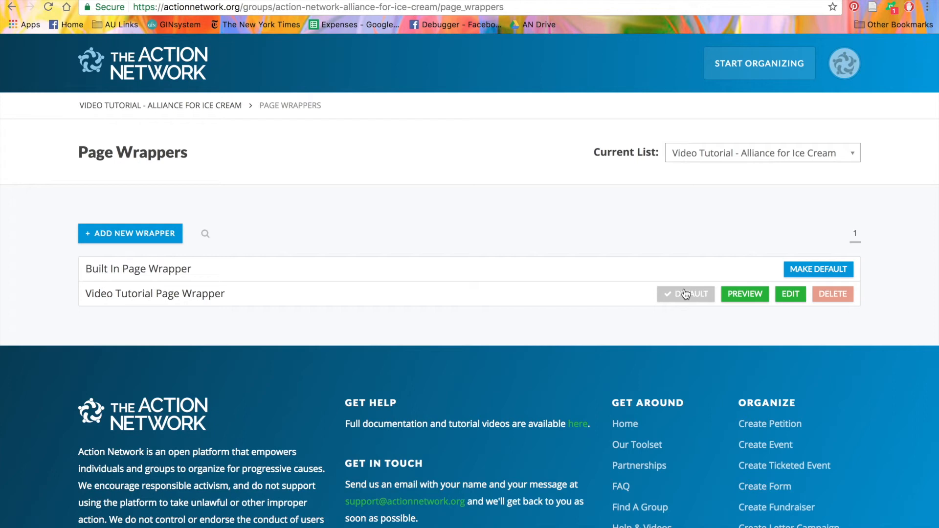
pyautogui.click(189, 107)
pyautogui.scroll(-5, 582, 357)
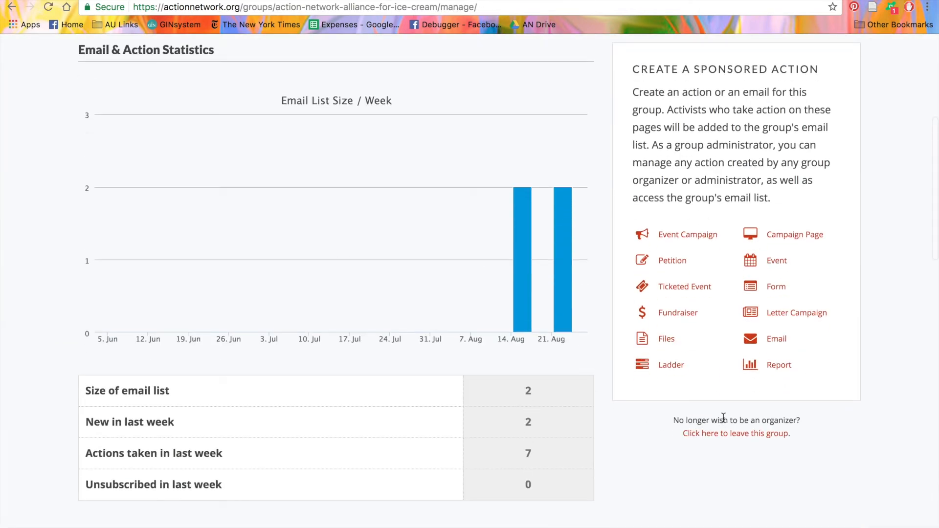
pyautogui.click(673, 262)
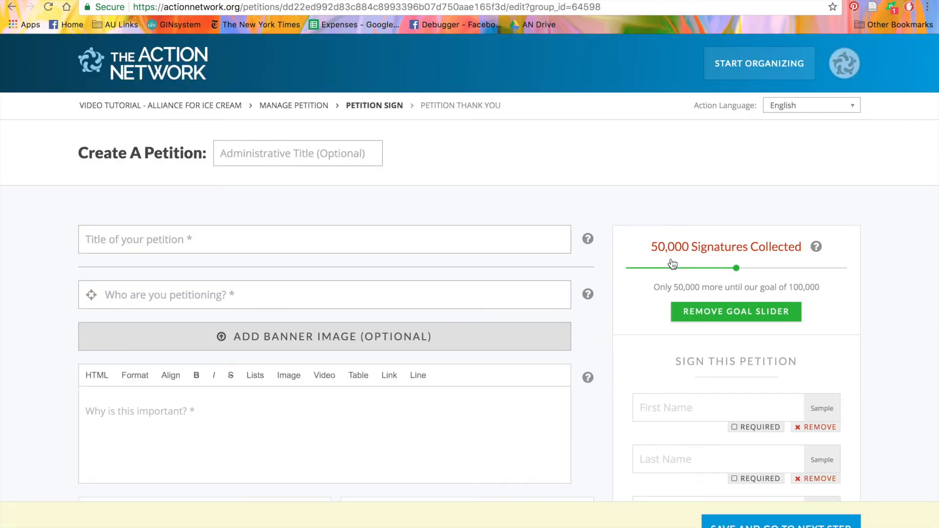
# Step: Fill in the petition with "title" as its title, "target" as who is petitioned and "description" as why it is important
pyautogui.click(331, 239)
pyautogui.write('tit')
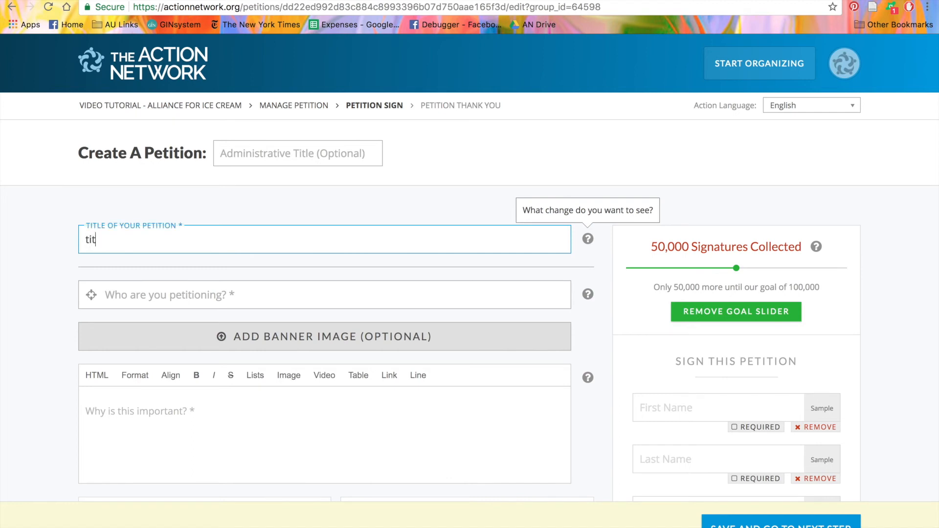
pyautogui.write('le')
pyautogui.click(373, 285)
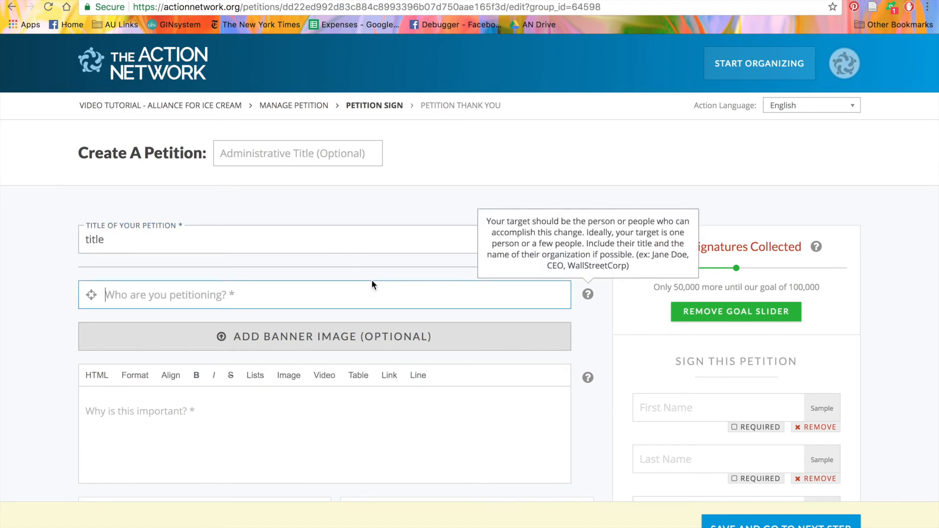
pyautogui.write('target')
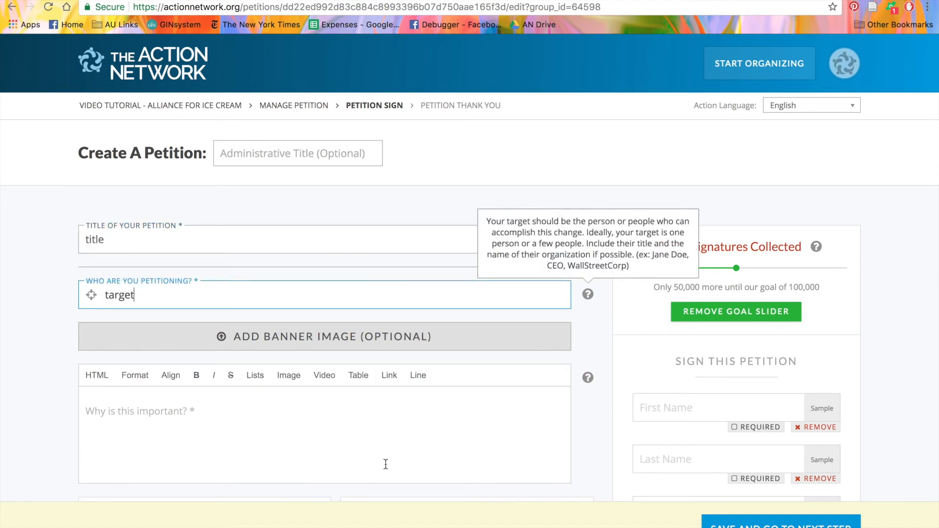
pyautogui.click(385, 463)
pyautogui.write('description')
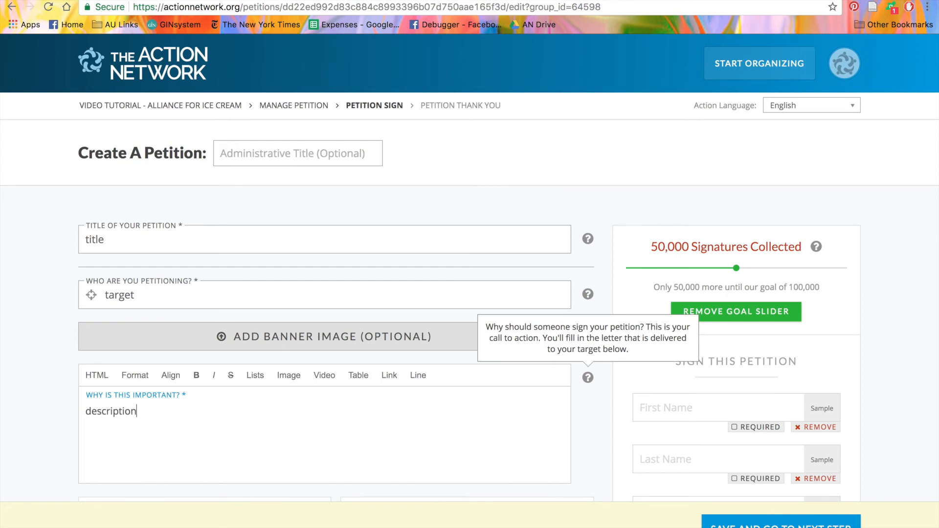
# Step: Enter "test" as both the administrative title and the petition text delivered to the target, and save the petition as a draft
pyautogui.click(293, 153)
pyautogui.write('test')
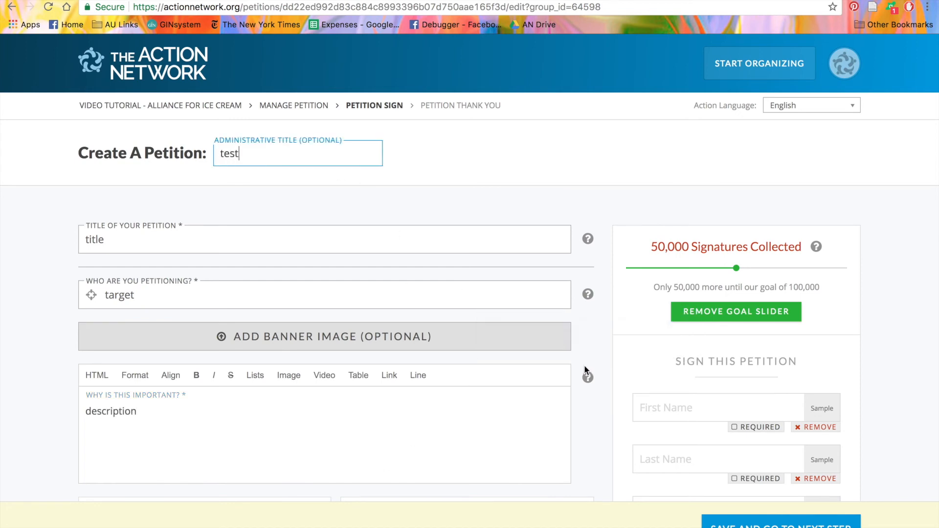
pyautogui.scroll(-7, 586, 363)
pyautogui.click(473, 390)
pyautogui.write('test')
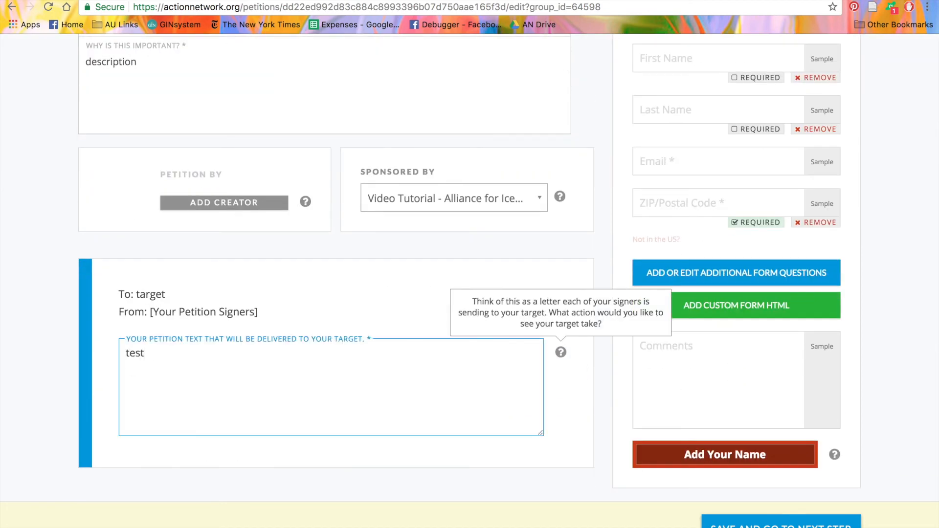
pyautogui.click(781, 522)
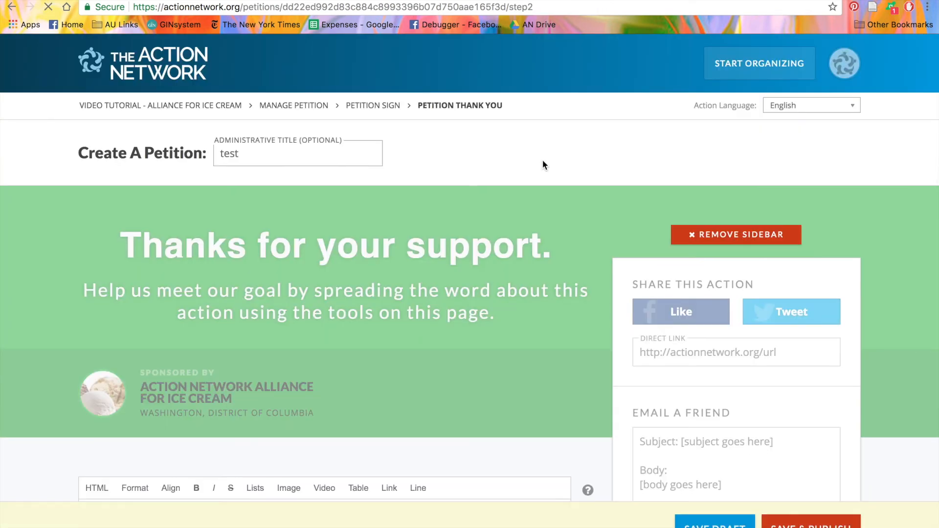
pyautogui.click(715, 523)
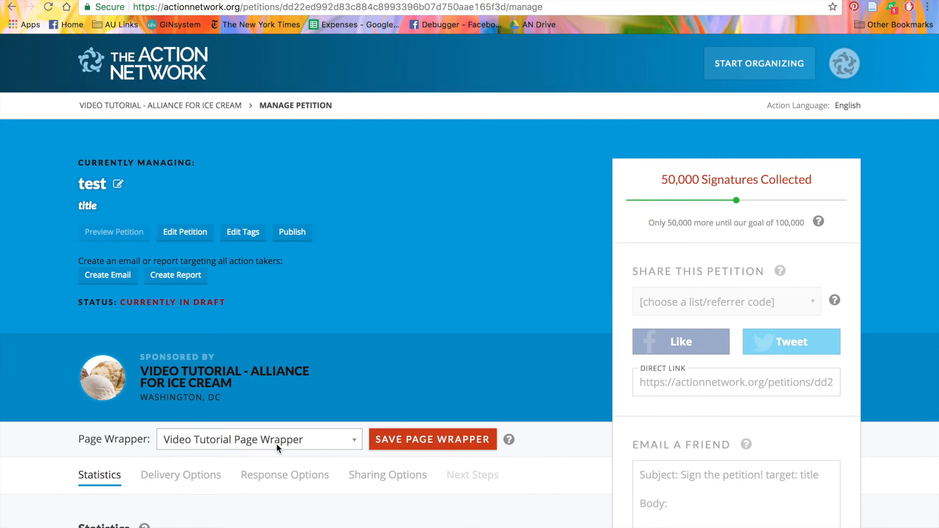
# Step: Choose Built In Page Wrapper as the draft petition's page wrapper
pyautogui.click(323, 441)
pyautogui.click(318, 426)
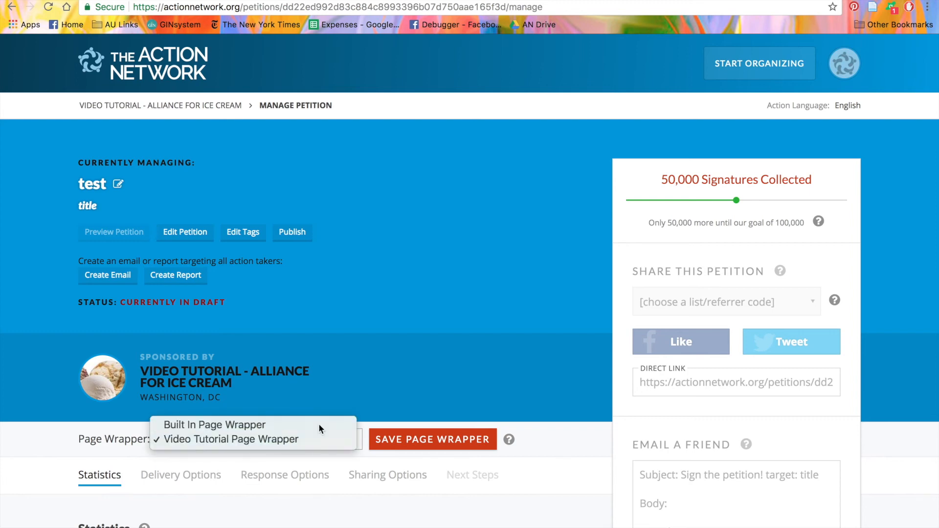